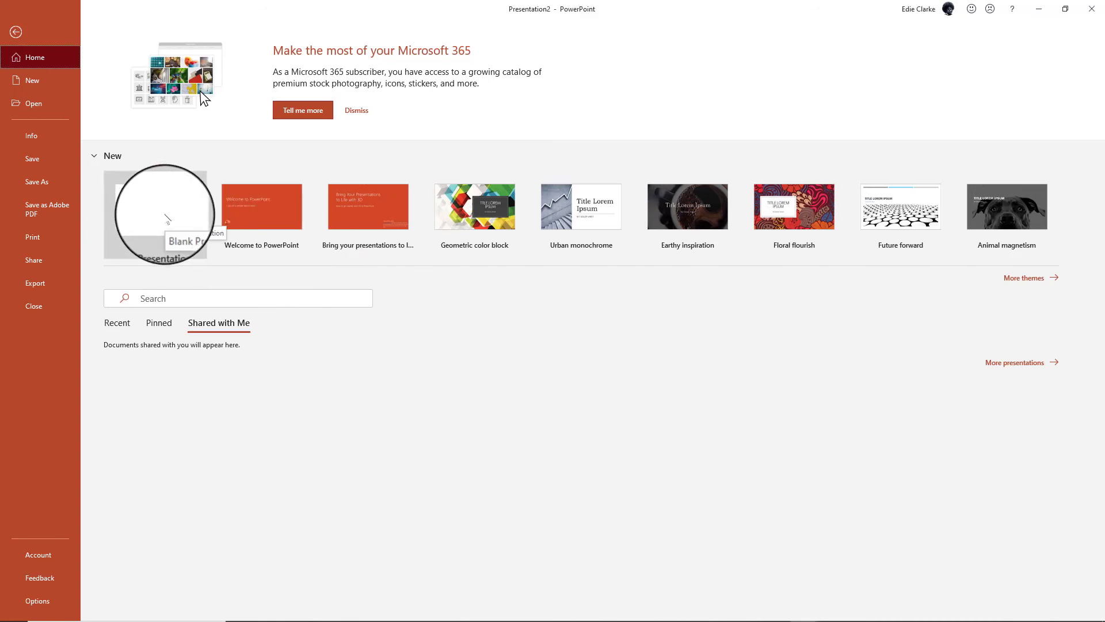
# Create a new blank presentation from the Blank Presentation tile
pyautogui.click(167, 219)
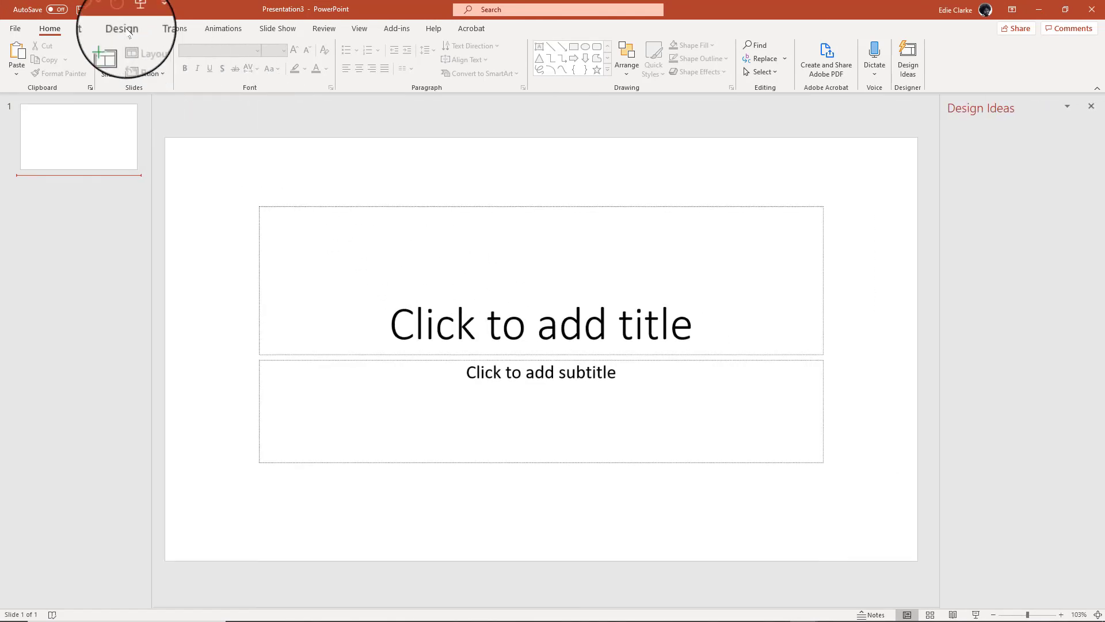
# Open Custom Slide Size and switch the slide size preset to Custom
pyautogui.click(129, 33)
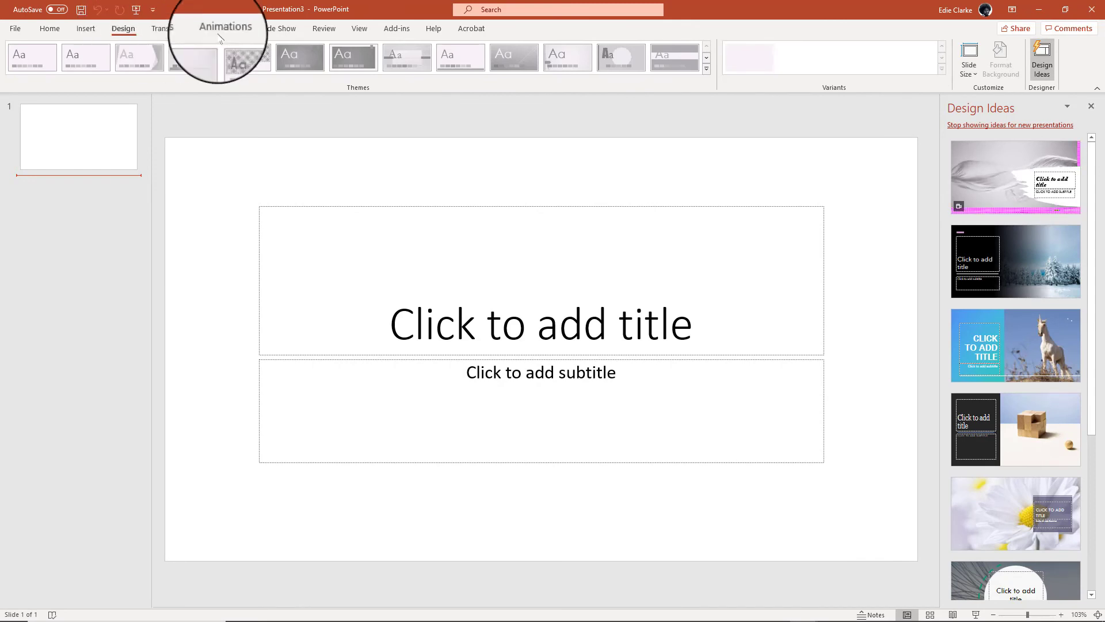
pyautogui.click(969, 73)
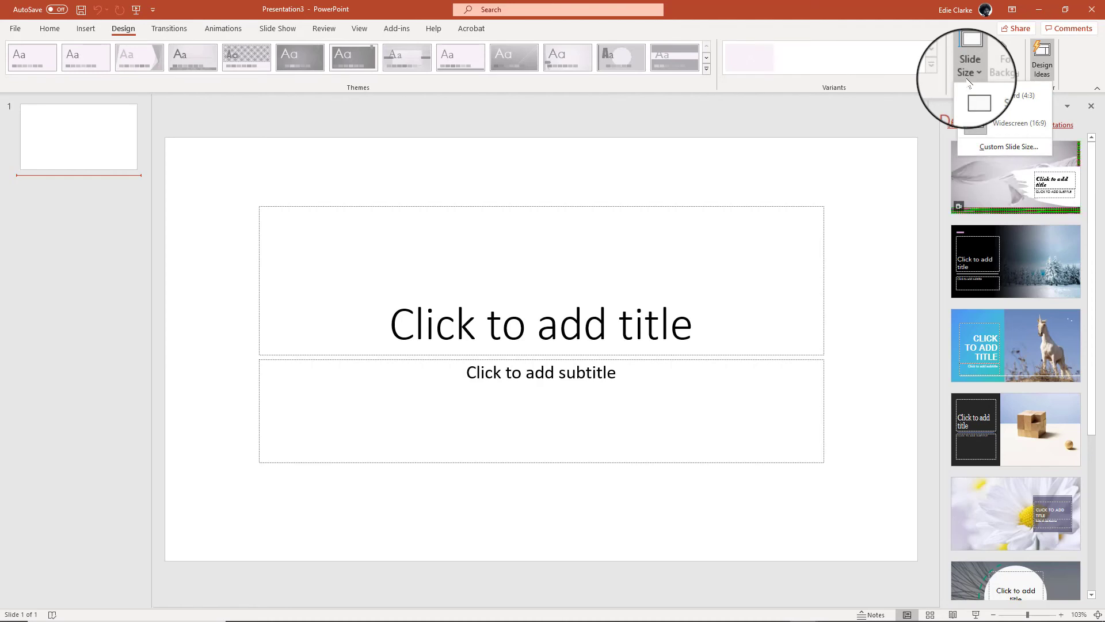
pyautogui.click(1007, 150)
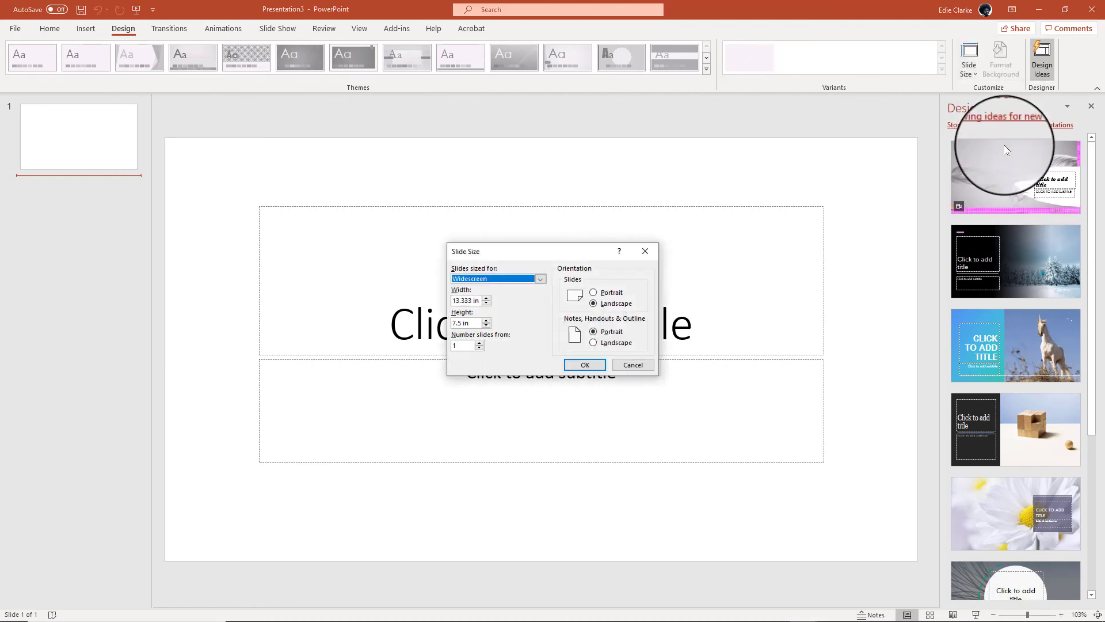
pyautogui.click(541, 279)
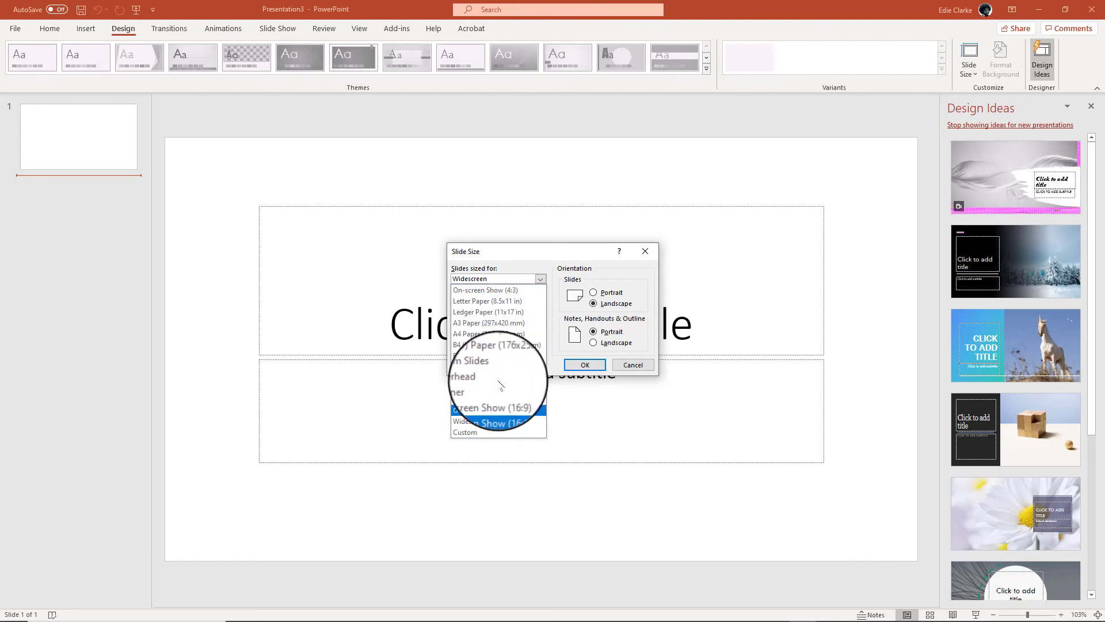
pyautogui.click(476, 433)
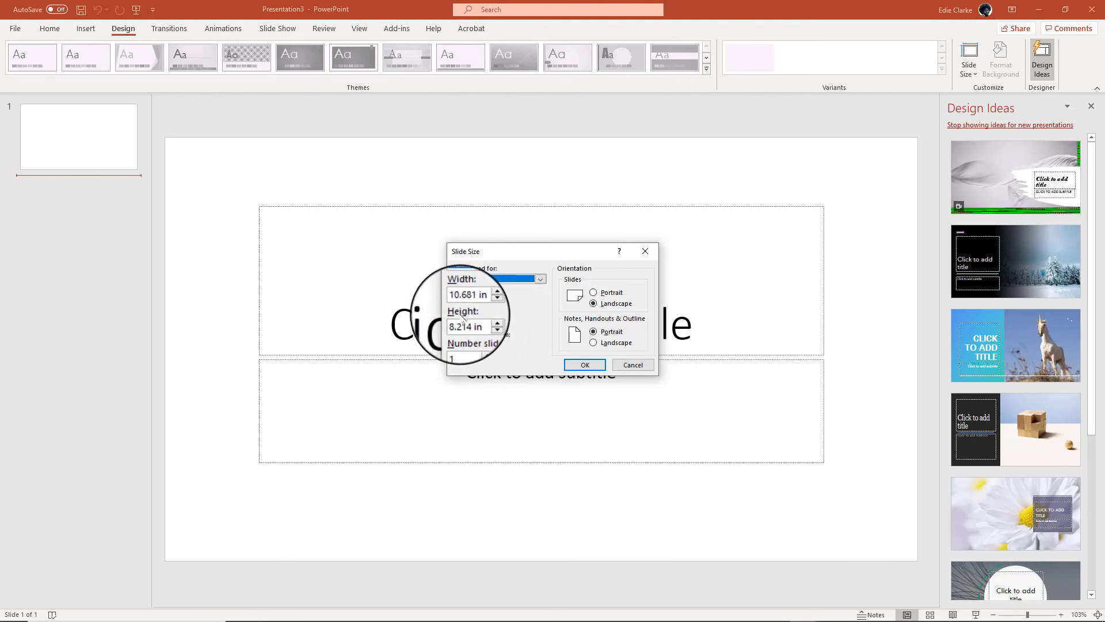
# Set slide width to 8.9 in and height to 8.2 in, applying with Maximize
pyautogui.click(487, 302)
pyautogui.click(487, 303)
pyautogui.click(487, 302)
pyautogui.click(487, 303)
pyautogui.click(487, 303)
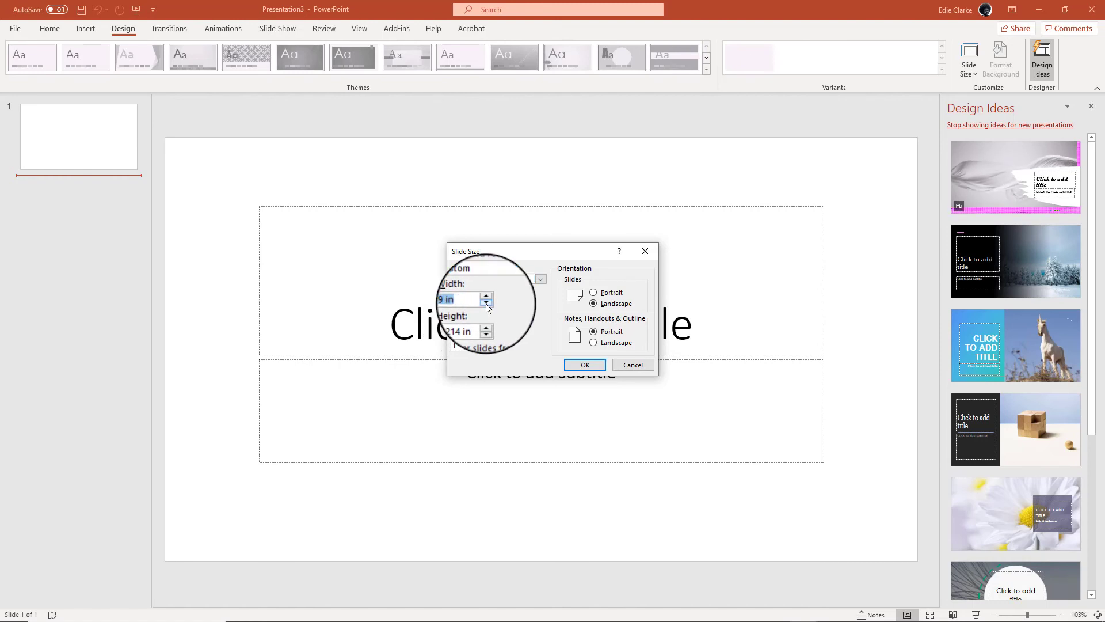
pyautogui.click(487, 303)
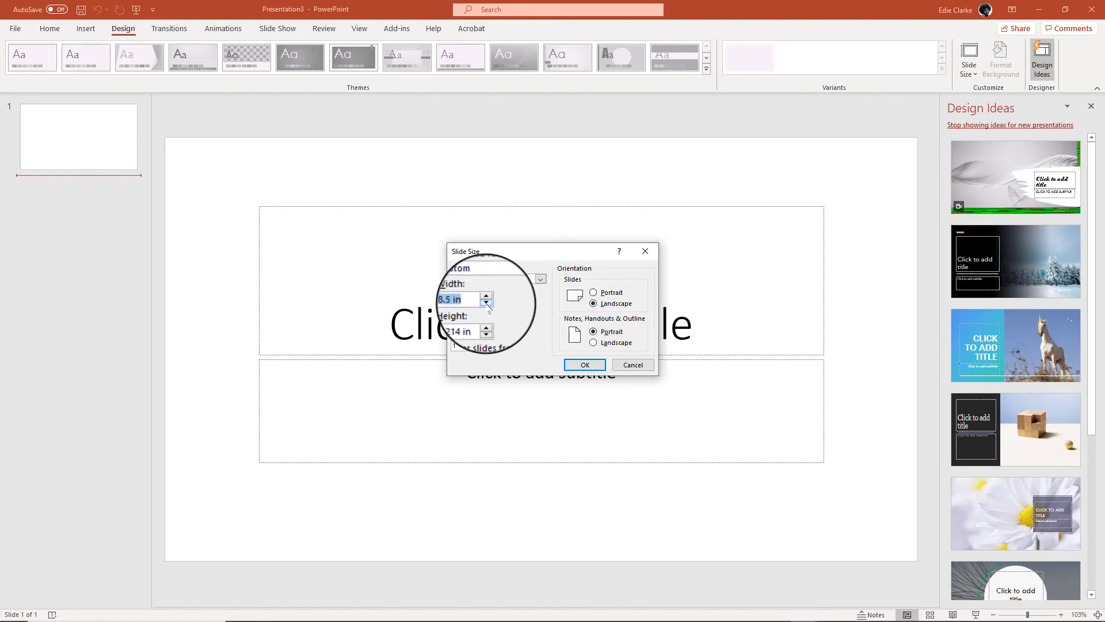
pyautogui.click(487, 325)
pyautogui.click(487, 319)
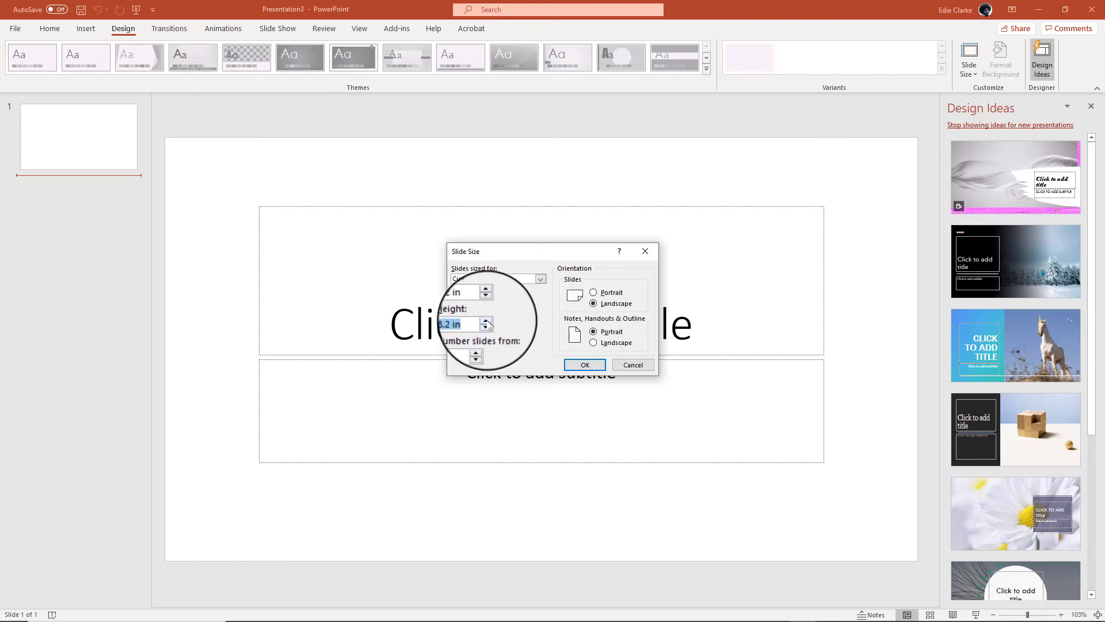
pyautogui.click(584, 367)
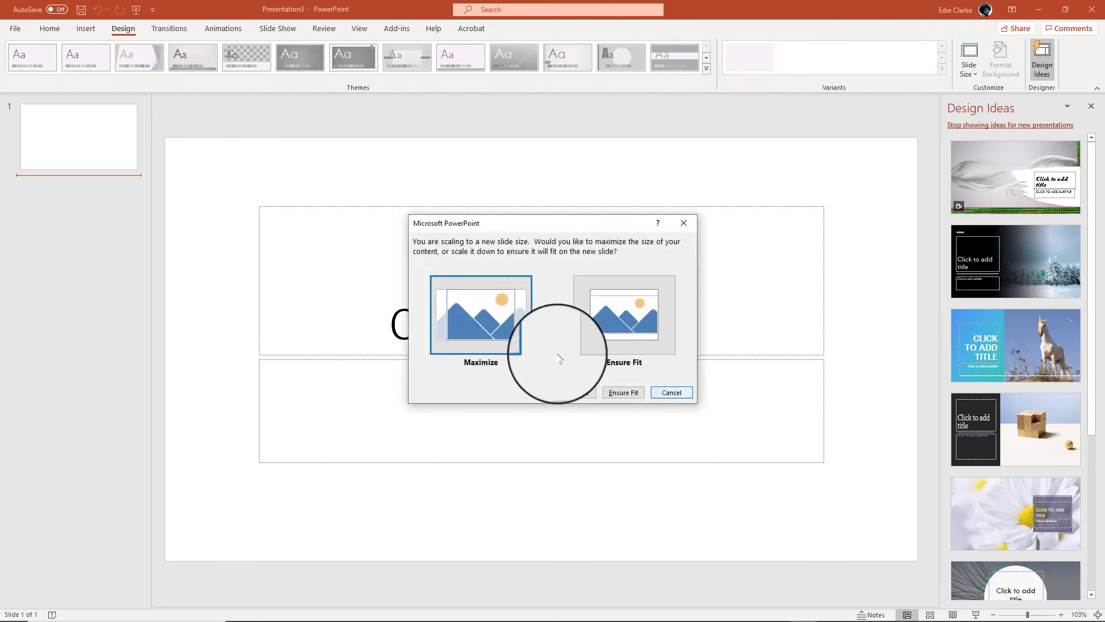
pyautogui.click(495, 323)
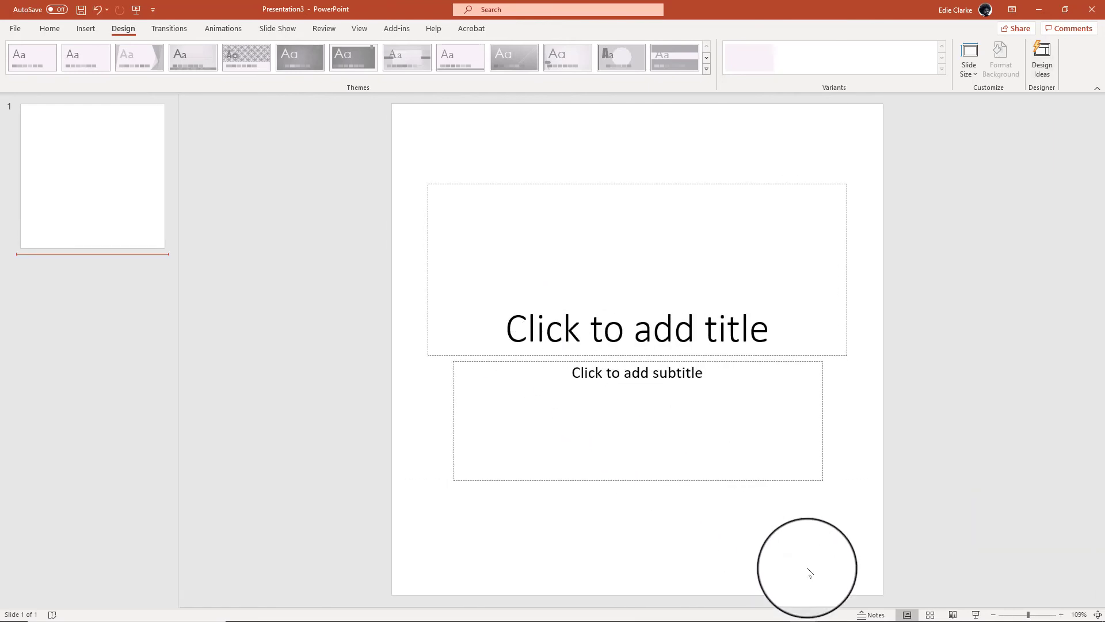
# Show the Insert tab commands with slide 1 selected in the slide pane
pyautogui.moveTo(856, 606)
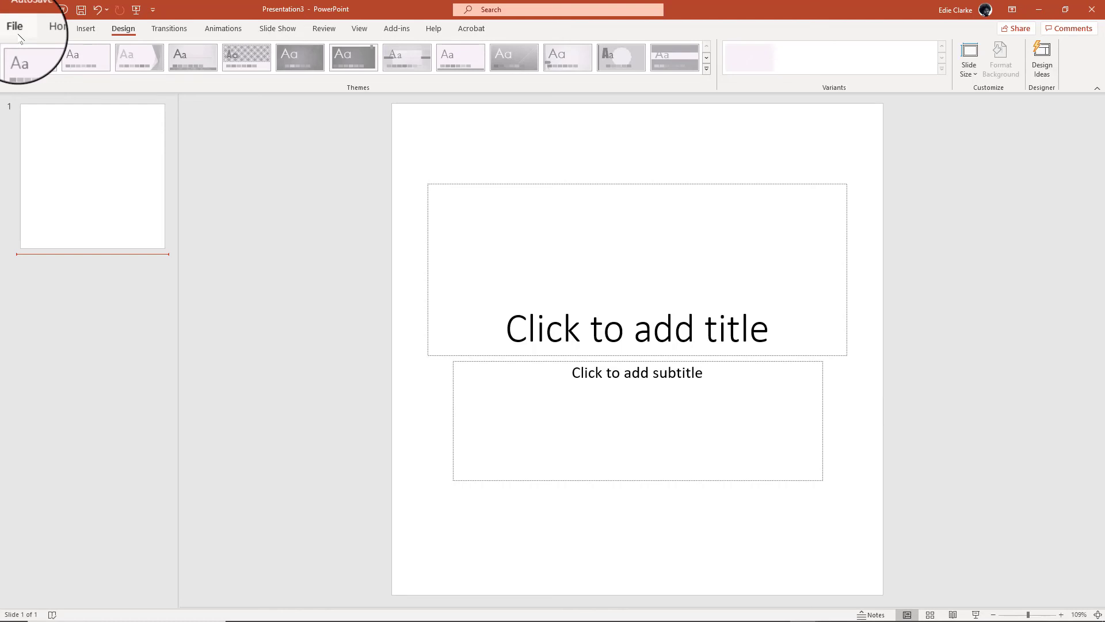
pyautogui.click(86, 29)
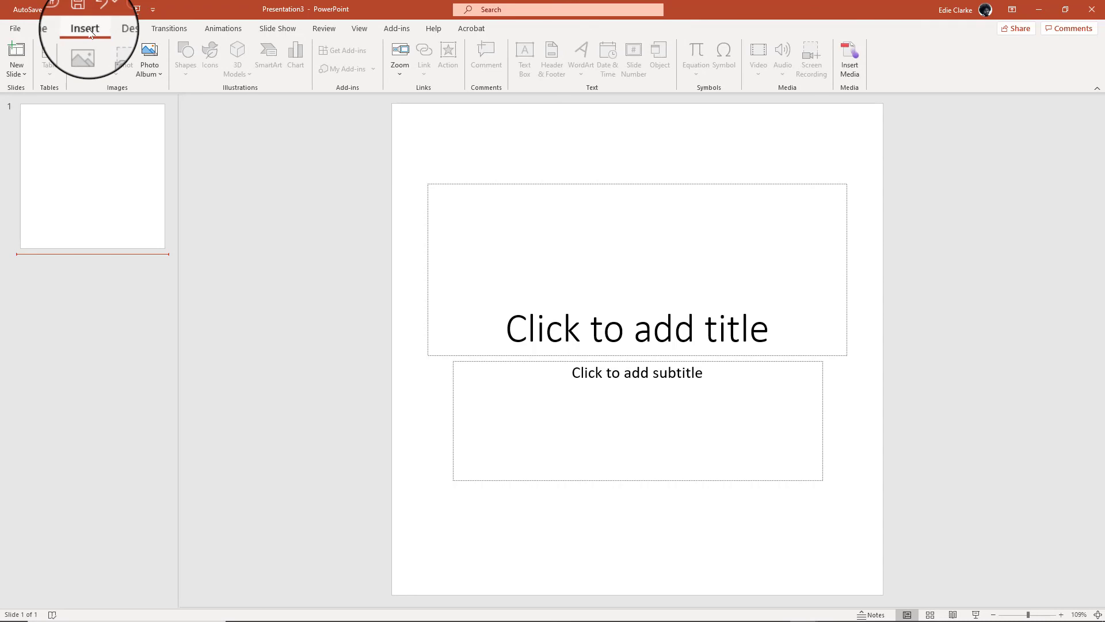
pyautogui.click(92, 176)
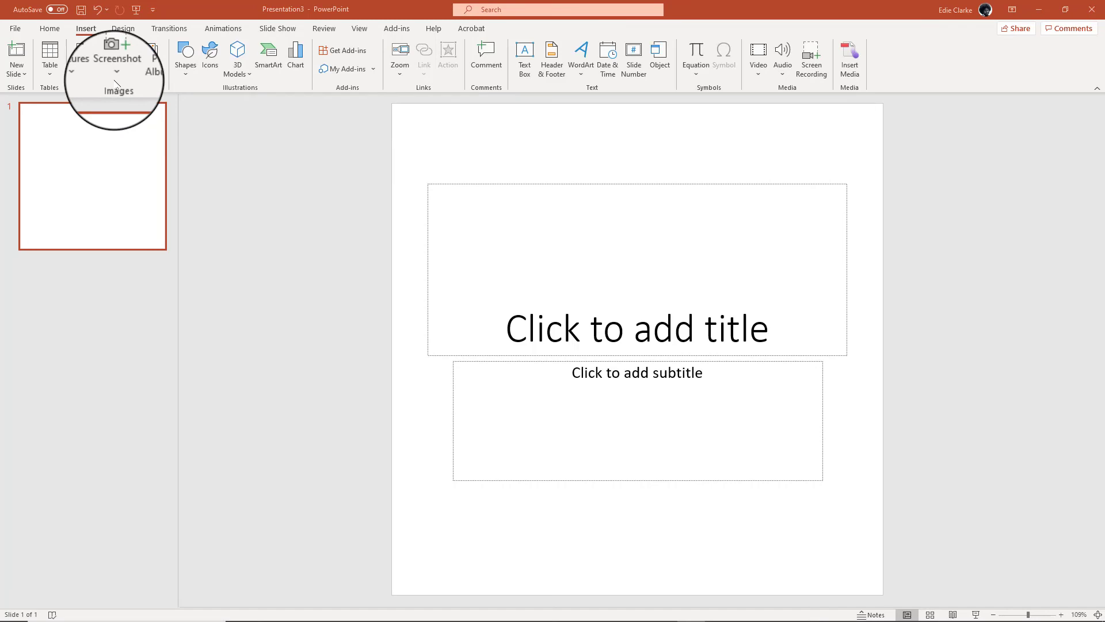
# Browse this device's businesswoman picture files for the poses to insert
pyautogui.click(84, 76)
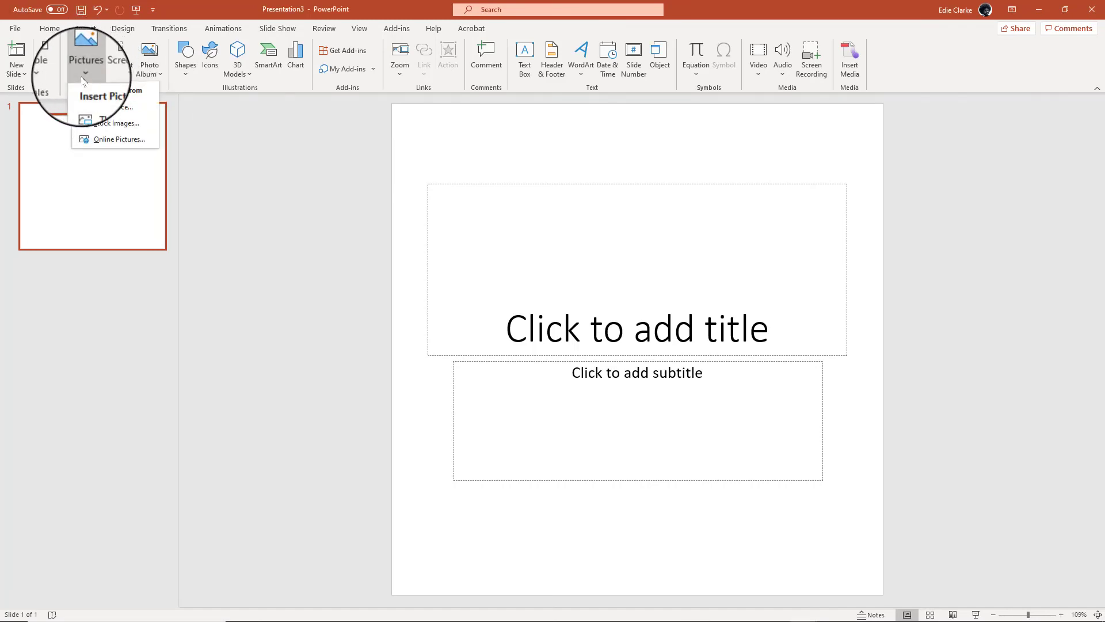
pyautogui.click(131, 113)
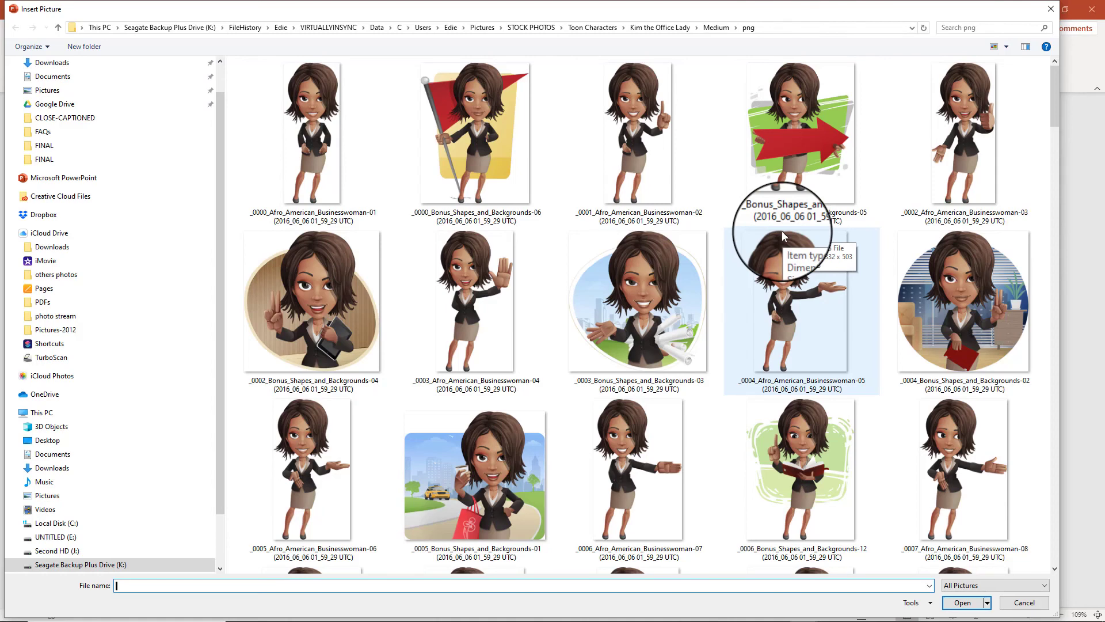
pyautogui.click(338, 146)
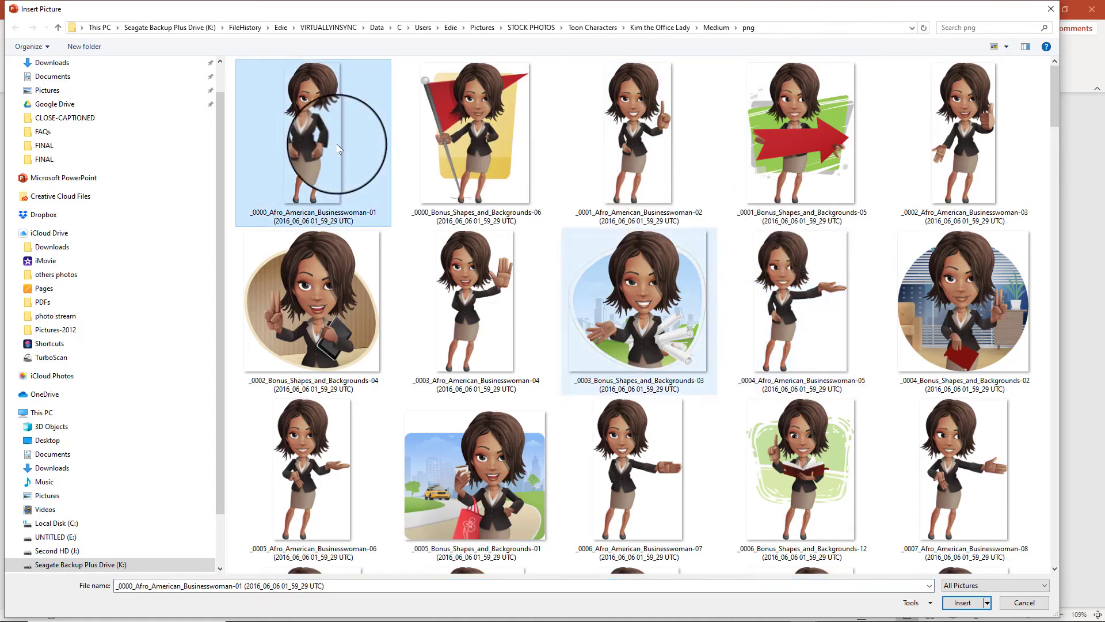
pyautogui.keyDown('ctrl'); pyautogui.click(304, 499); pyautogui.keyUp('ctrl')
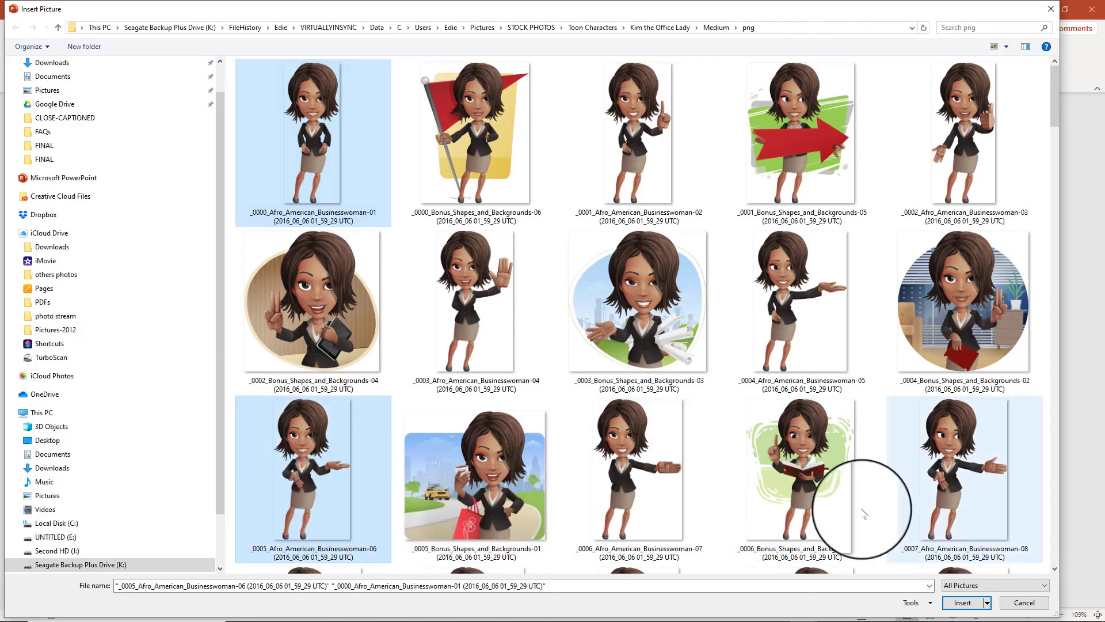
pyautogui.keyDown('ctrl'); pyautogui.click(954, 509); pyautogui.keyUp('ctrl')
pyautogui.scroll(-8, 954, 511)
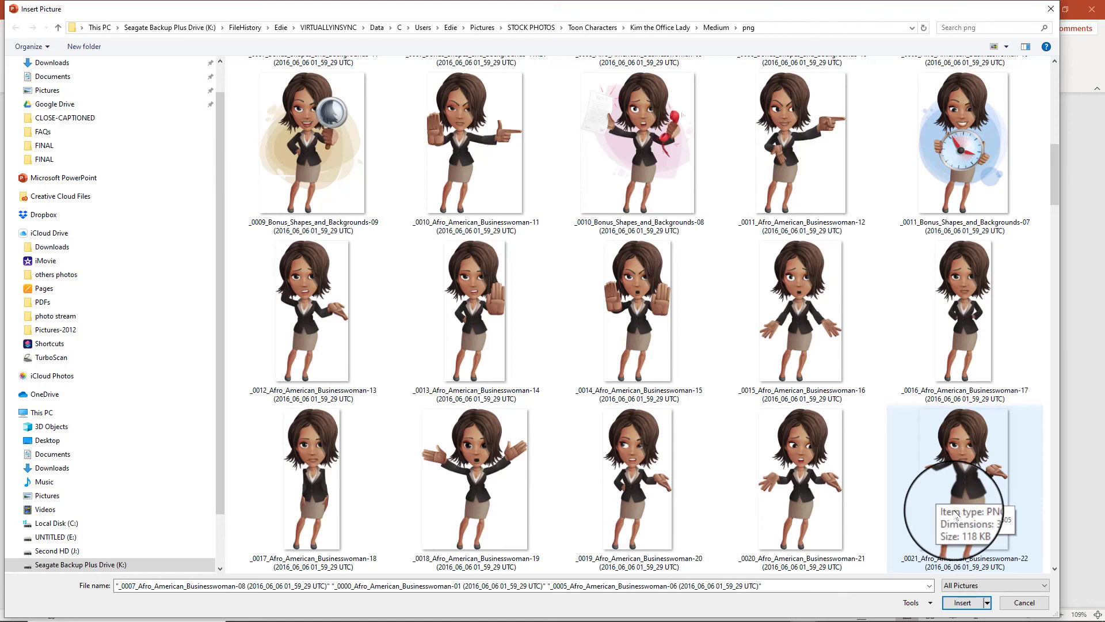
pyautogui.scroll(-4, 957, 514)
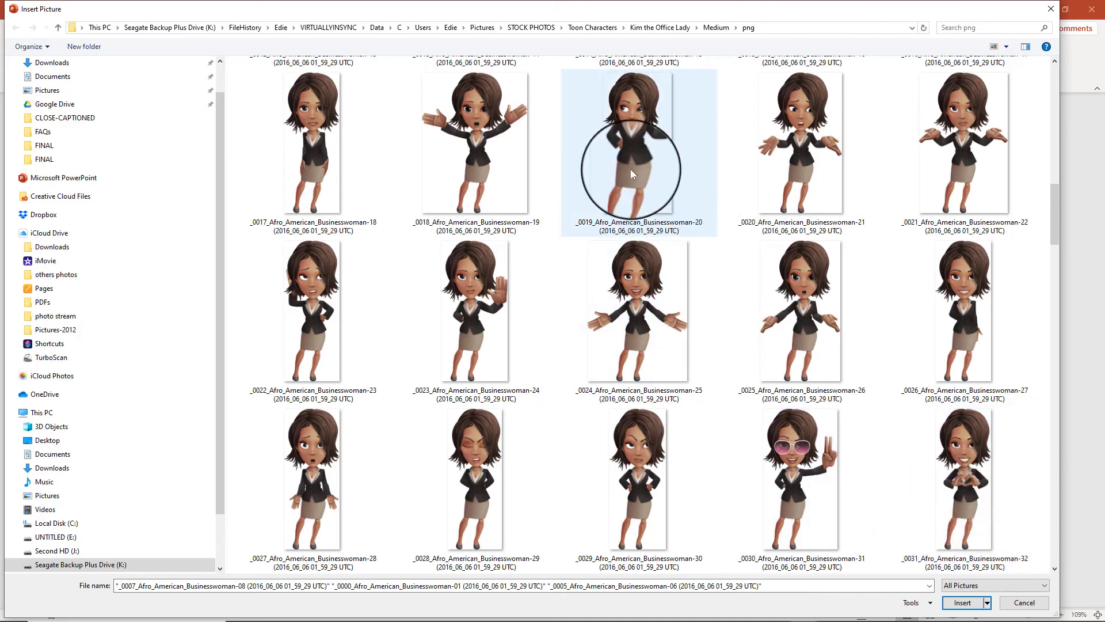
# Select businesswoman pictures 0017 through 0022 and insert all six onto the slide
pyautogui.click(365, 179)
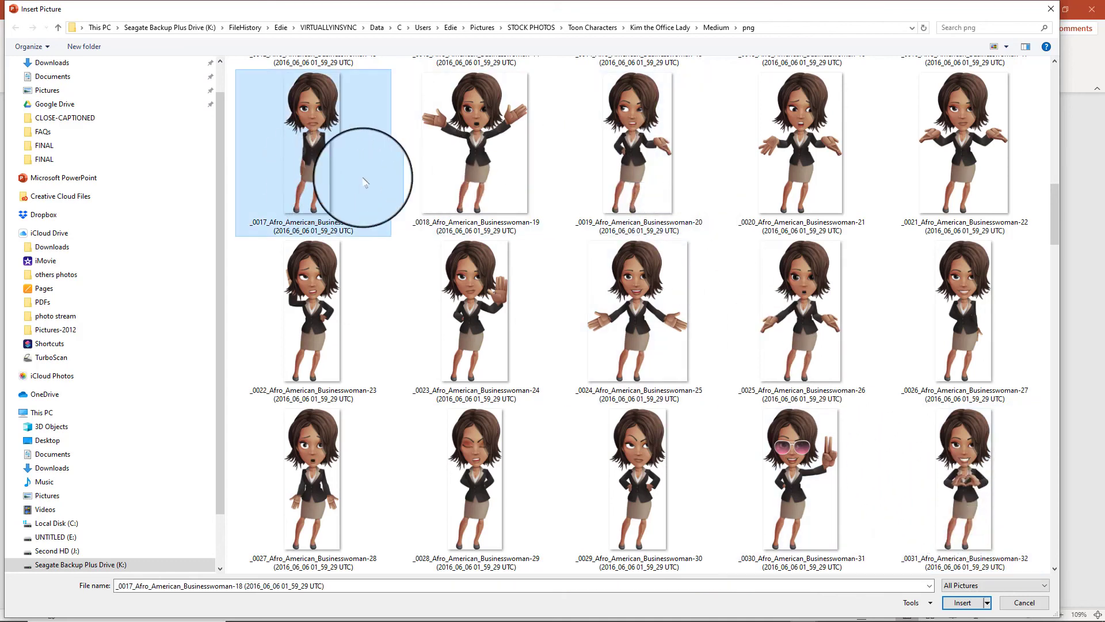
pyautogui.keyDown('ctrl'); pyautogui.click(457, 184); pyautogui.keyUp('ctrl')
pyautogui.keyDown('ctrl'); pyautogui.click(632, 193); pyautogui.keyUp('ctrl')
pyautogui.keyDown('ctrl'); pyautogui.click(826, 148); pyautogui.keyUp('ctrl')
pyautogui.keyDown('ctrl'); pyautogui.click(938, 185); pyautogui.keyUp('ctrl')
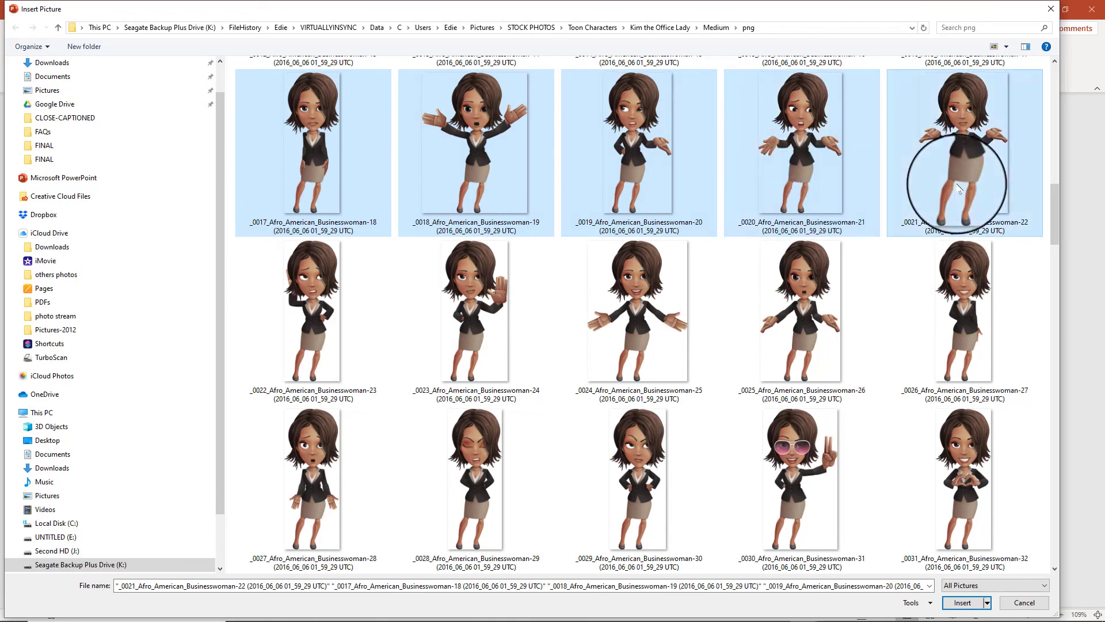
pyautogui.keyDown('ctrl'); pyautogui.click(241, 323); pyautogui.keyUp('ctrl')
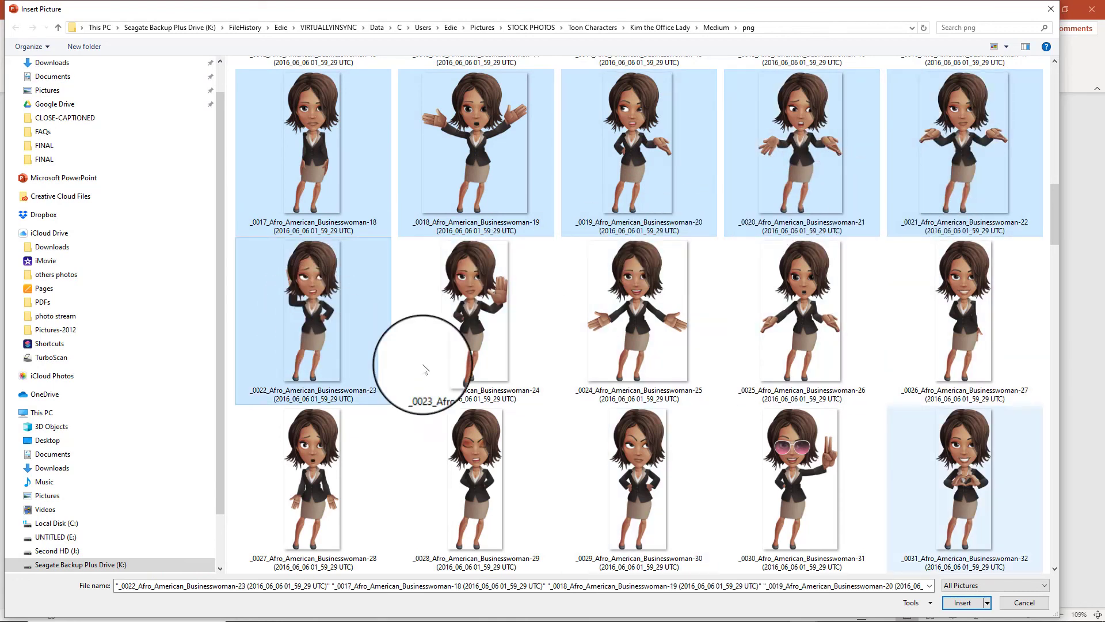
pyautogui.click(972, 602)
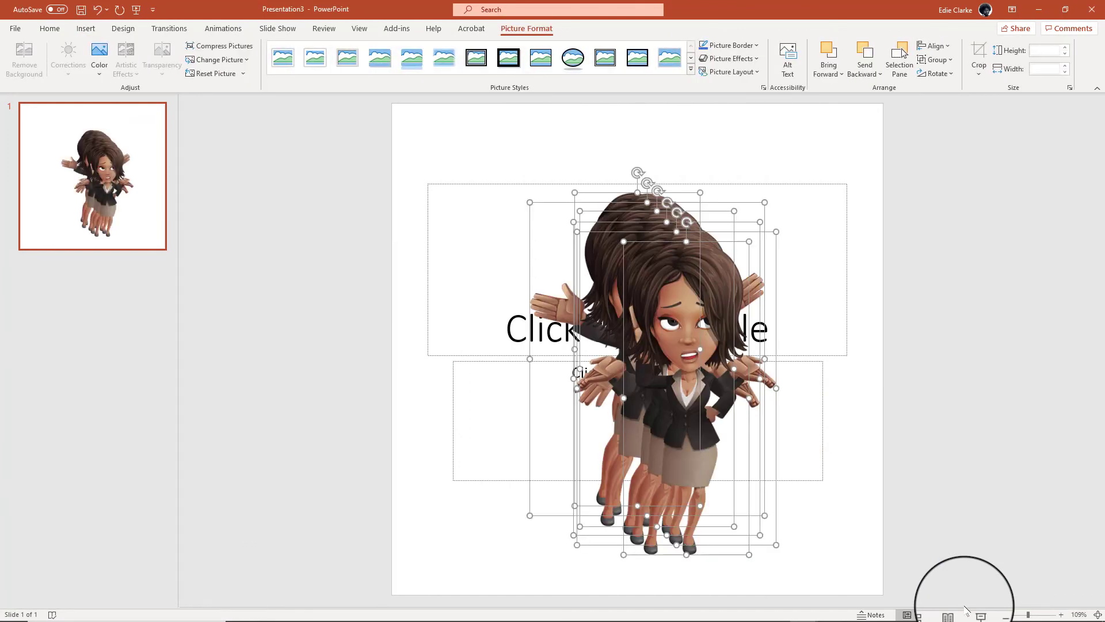
# Duplicate the first slide repeatedly until the deck has six slides
pyautogui.rightClick(125, 233)
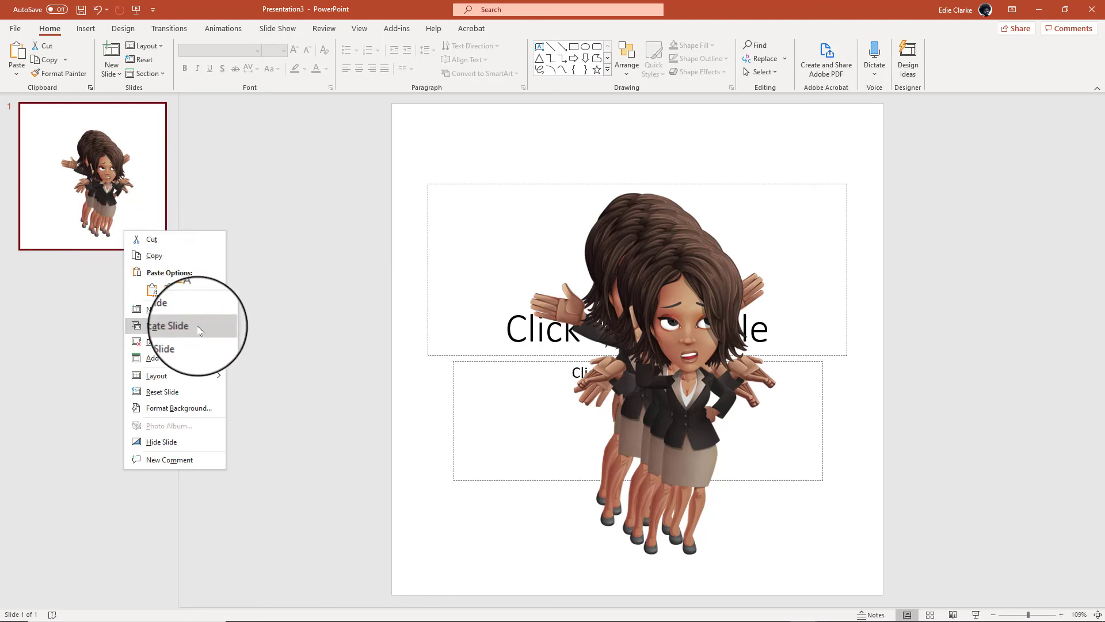
pyautogui.click(168, 325)
pyautogui.hotkey('ctrl', 'd')
pyautogui.rightClick(112, 532)
pyautogui.rightClick(130, 372)
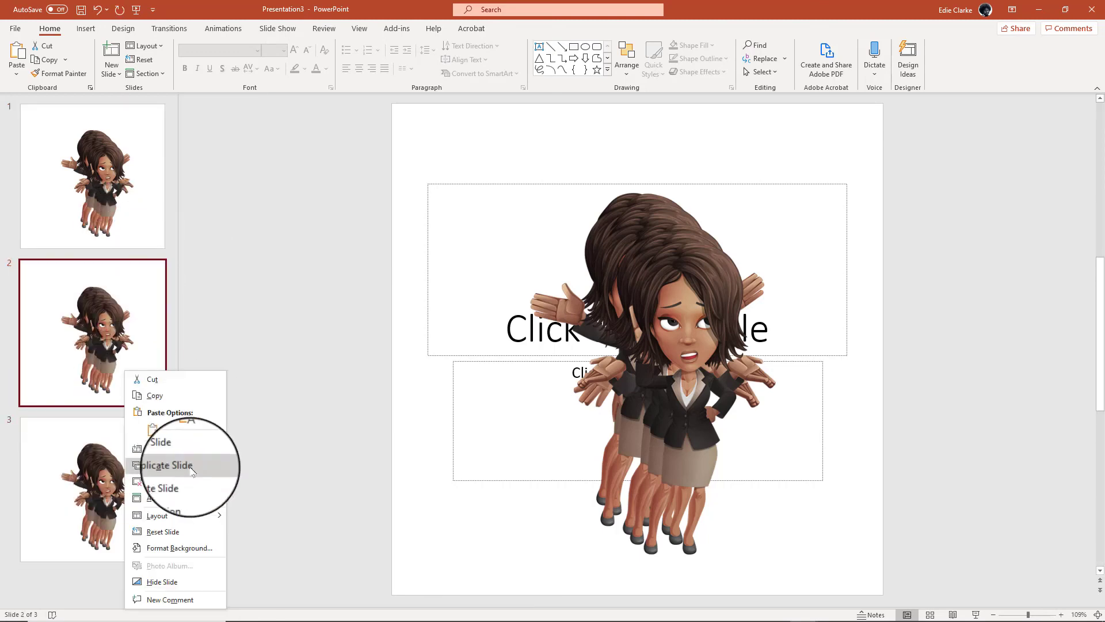
pyautogui.click(155, 464)
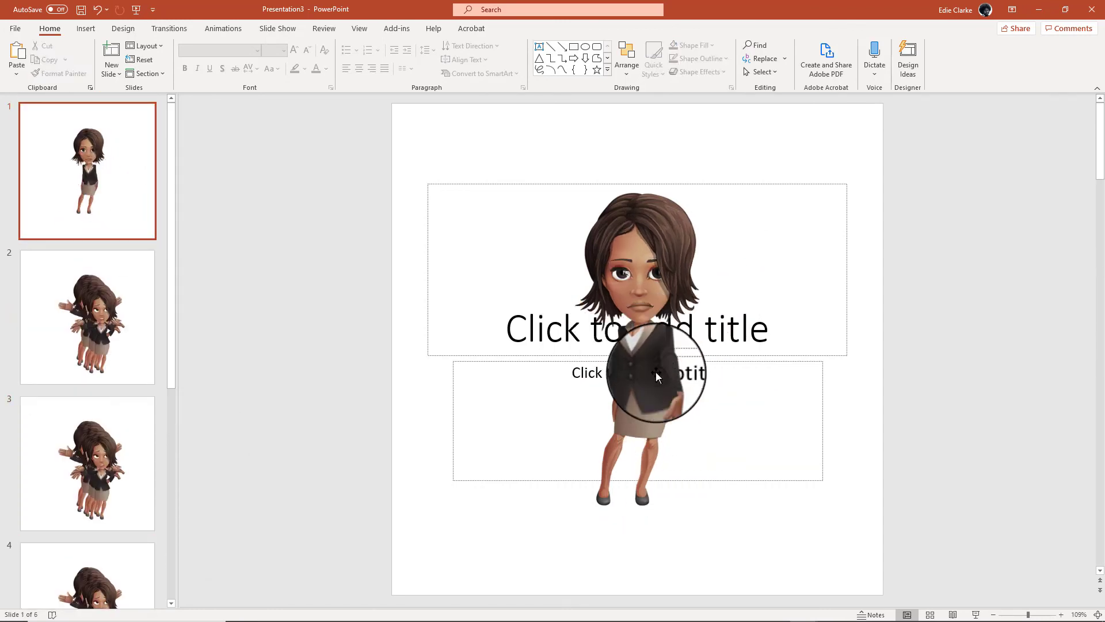
# Drag the top figure aside and sort out the stacked pose pictures on slides 3 and 5
pyautogui.press('pagedown')
pyautogui.moveTo(648, 429); pyautogui.dragTo(687, 397)
pyautogui.click(123, 469)
pyautogui.scroll(-3, 158, 424)
pyautogui.click(87, 377)
pyautogui.click(666, 414)
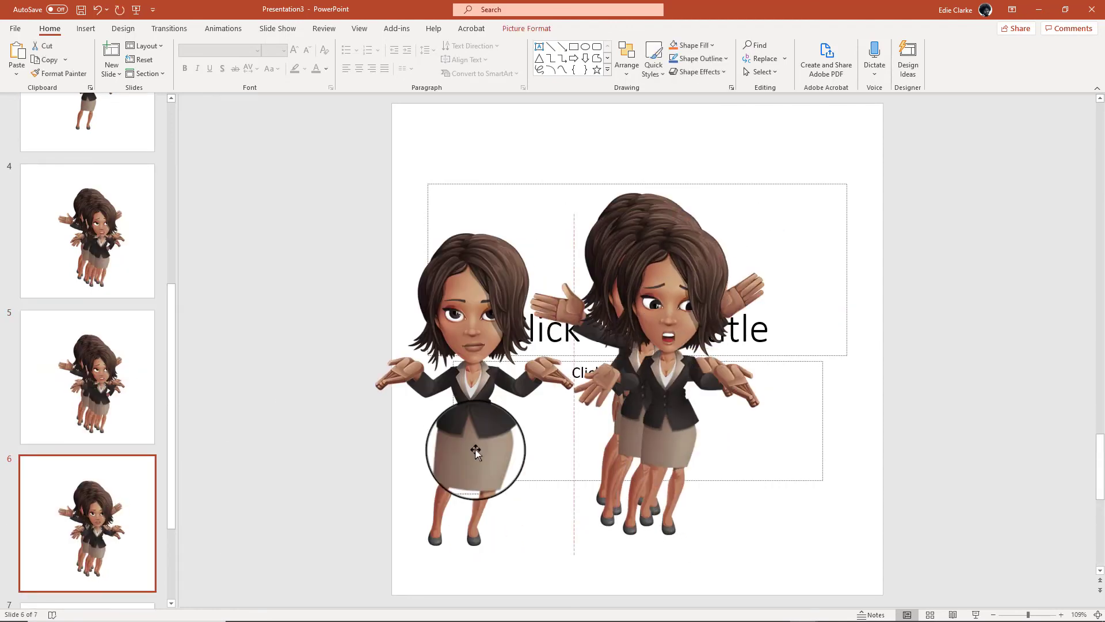
pyautogui.click(689, 448)
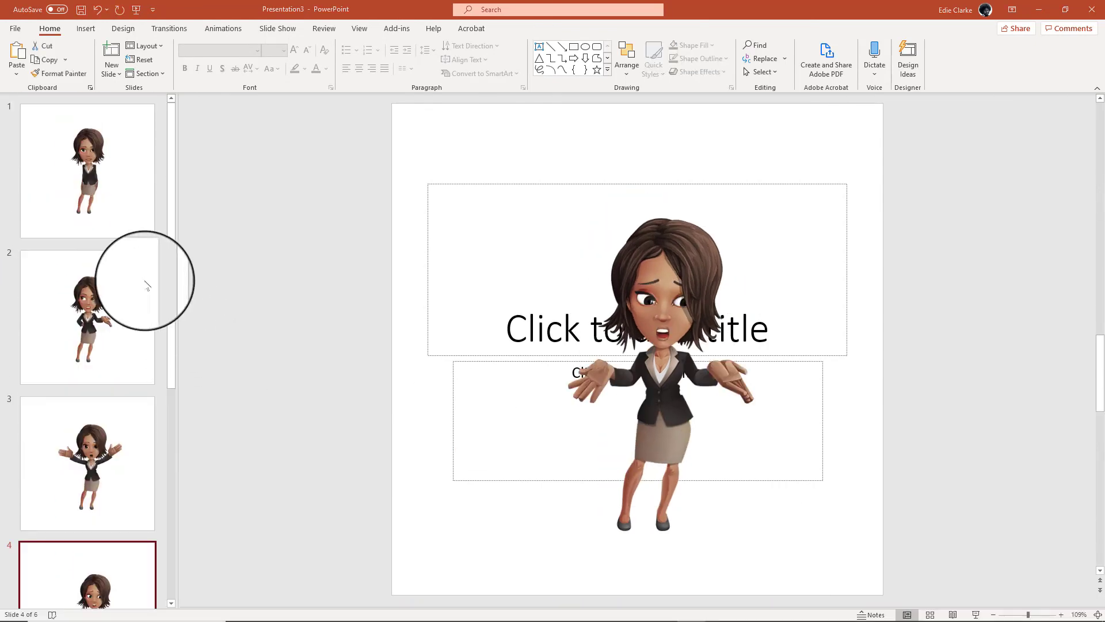
pyautogui.scroll(-5, 132, 271)
pyautogui.scroll(5, 121, 254)
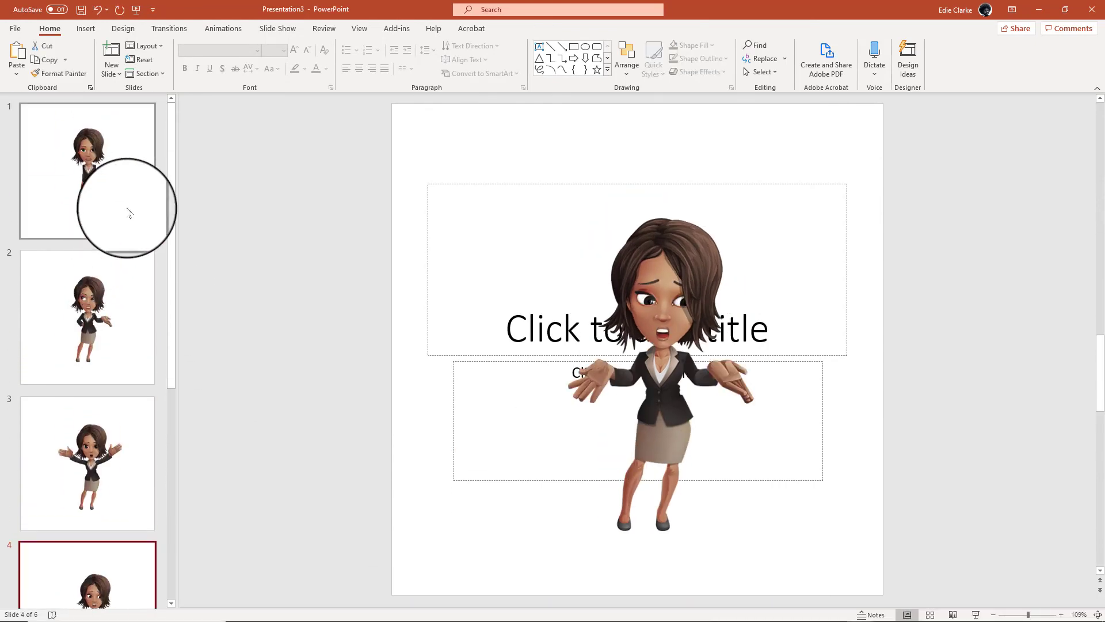
pyautogui.click(123, 320)
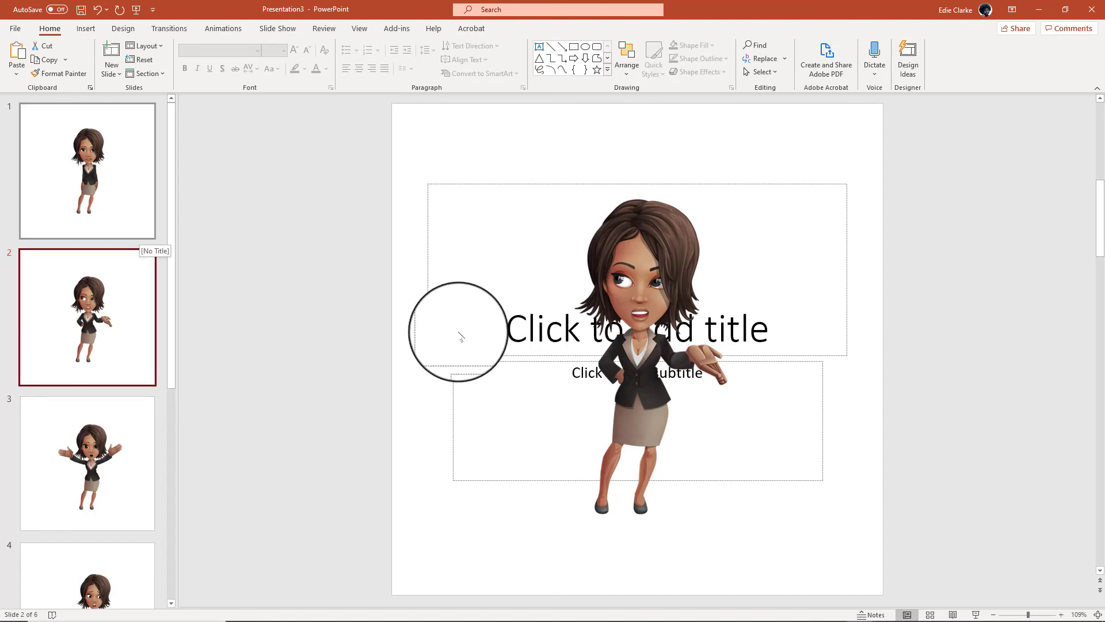
# Apply the Blank layout to slide 2 and work through slides 3 and 4
pyautogui.rightClick(136, 296)
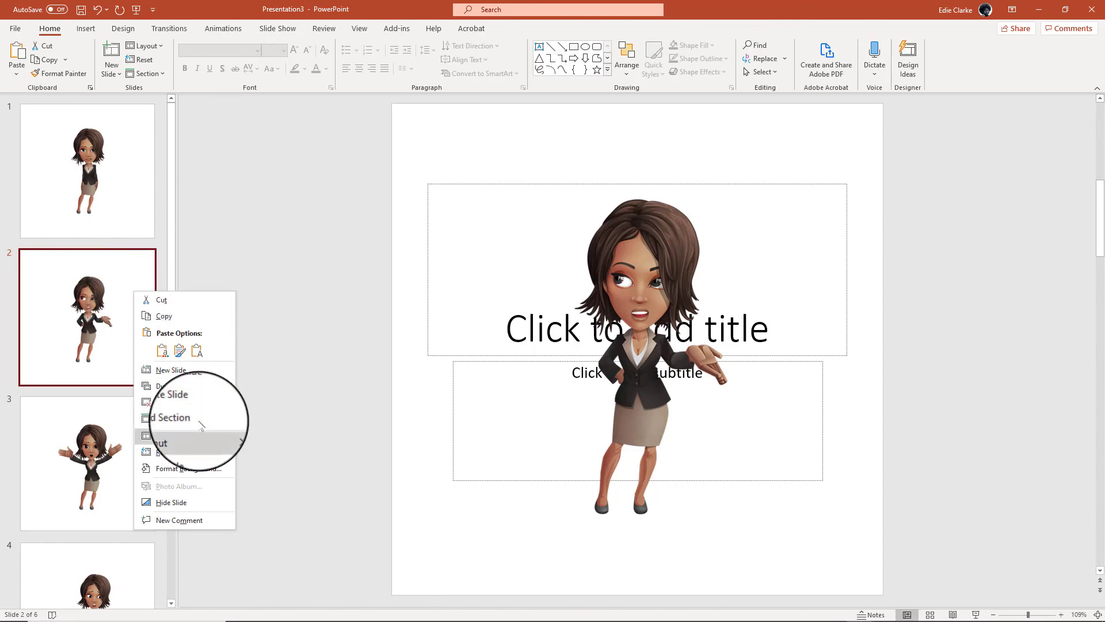
pyautogui.moveTo(201, 432)
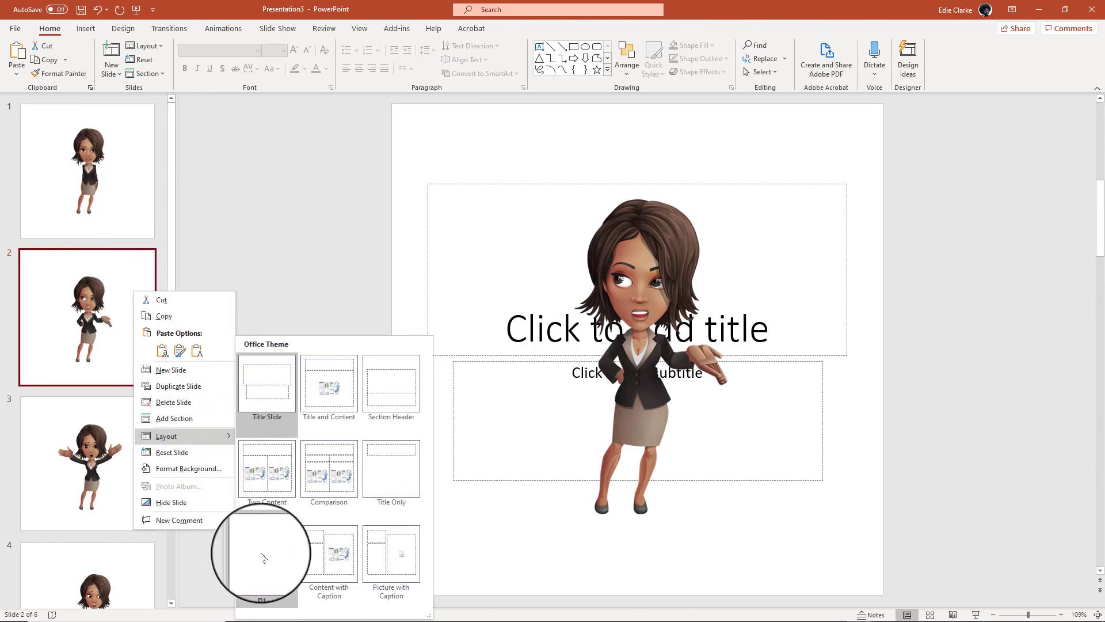
pyautogui.click(263, 557)
pyautogui.click(138, 489)
pyautogui.rightClick(136, 487)
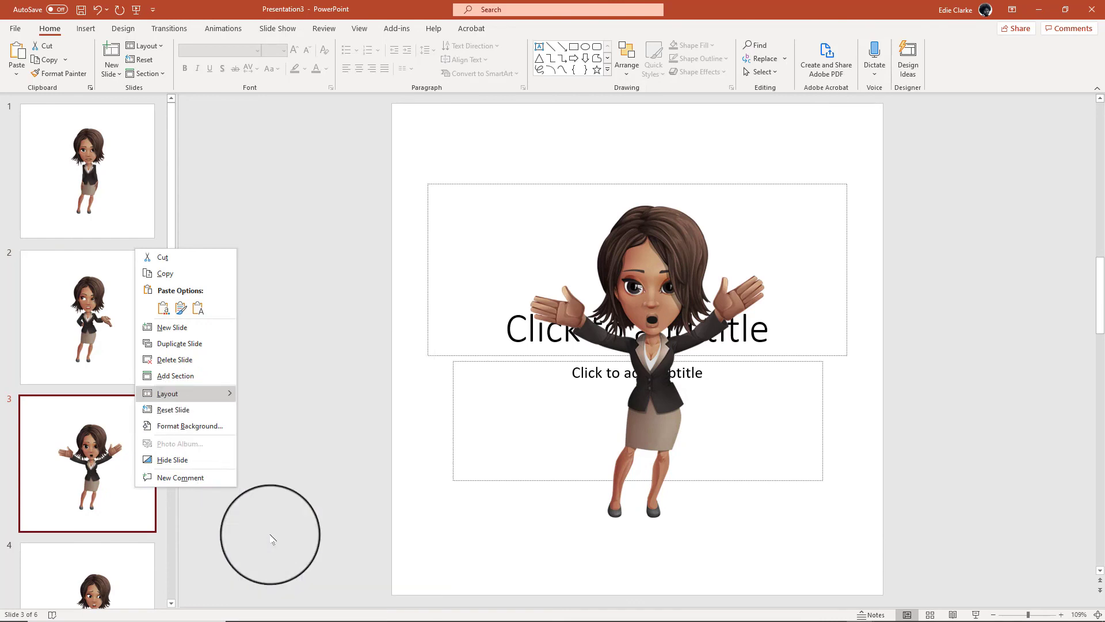
pyautogui.scroll(-3, 136, 345)
pyautogui.click(136, 345)
pyautogui.rightClick(135, 345)
pyautogui.click(265, 531)
# Apply the Blank layout to slides 5 and 6
pyautogui.click(141, 478)
pyautogui.rightClick(140, 478)
pyautogui.moveTo(173, 395)
pyautogui.click(271, 536)
pyautogui.scroll(-2, 131, 481)
pyautogui.click(130, 482)
pyautogui.rightClick(130, 482)
pyautogui.click(263, 556)
# Drag slide 3 up between slides 1 and 2, then review the reordered deck
pyautogui.scroll(5, 153, 439)
pyautogui.moveTo(102, 481); pyautogui.dragTo(87, 592)
pyautogui.click(130, 506)
pyautogui.scroll(5, 143, 476)
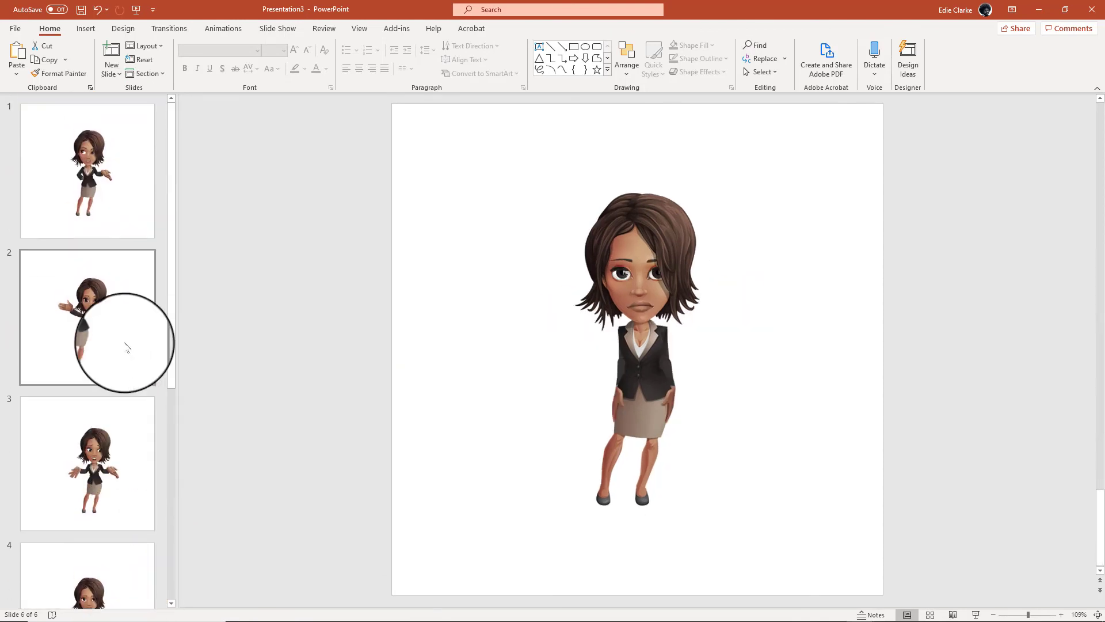
pyautogui.press('Home')
pyautogui.scroll(-2, 138, 297)
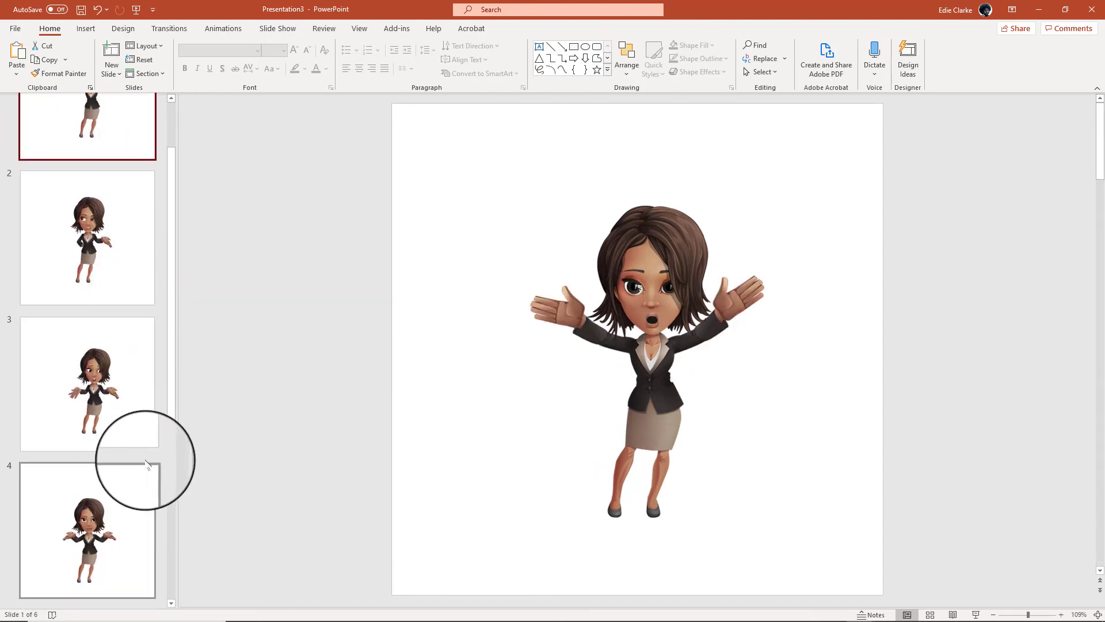
pyautogui.scroll(2, 137, 502)
pyautogui.scroll(-5, 137, 504)
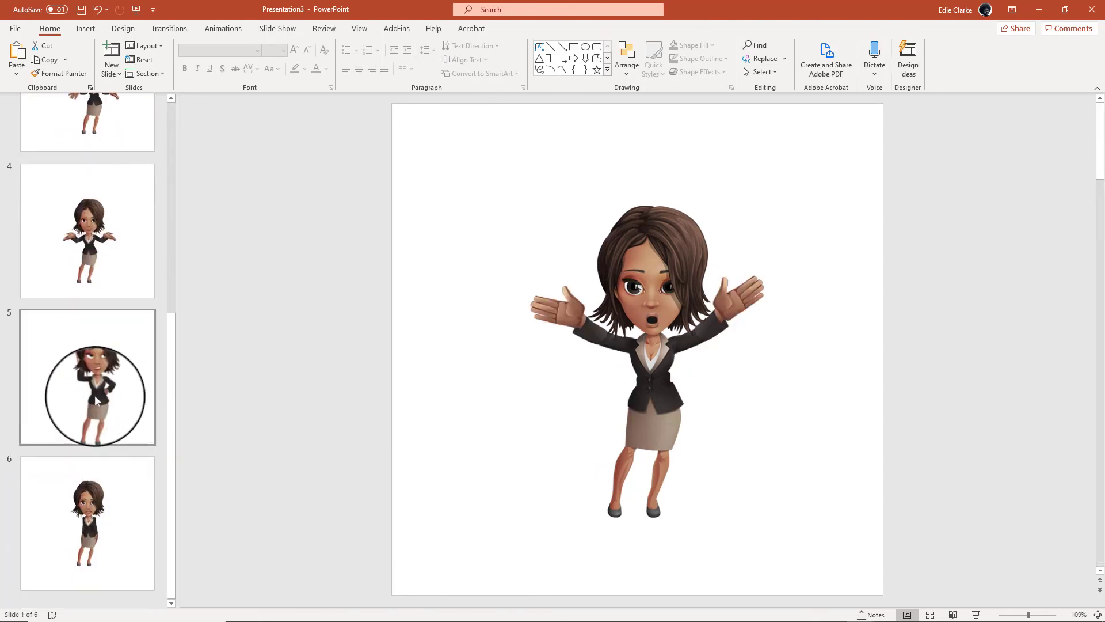
pyautogui.scroll(5, 96, 401)
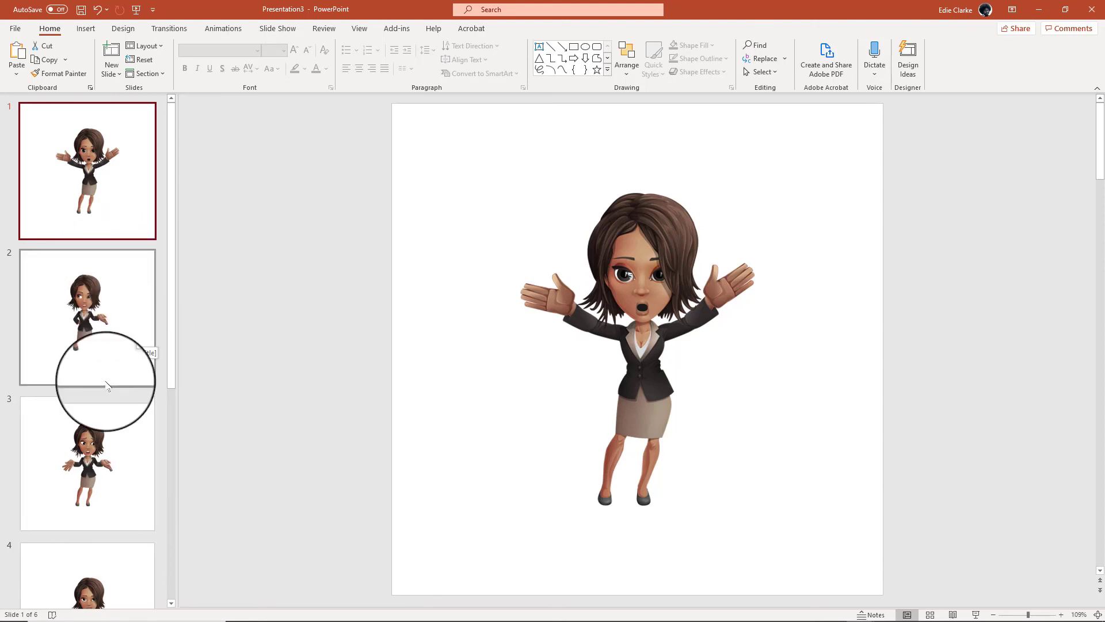
# Enlarge the businesswoman pictures on slides 1 and 2 to full slide height
pyautogui.moveTo(127, 619)
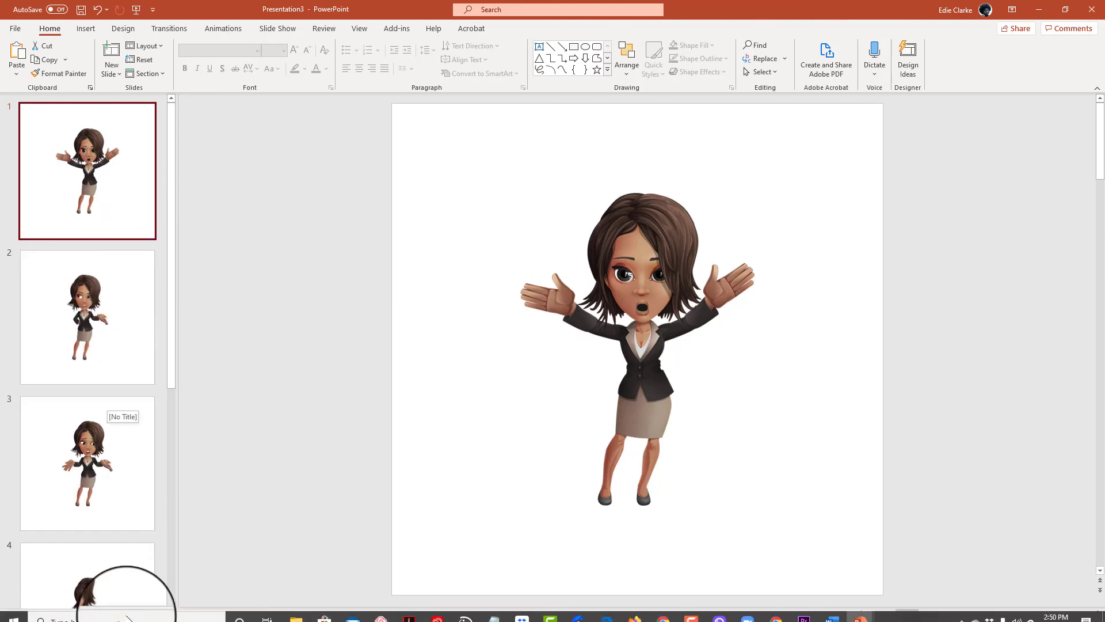
pyautogui.click(636, 359)
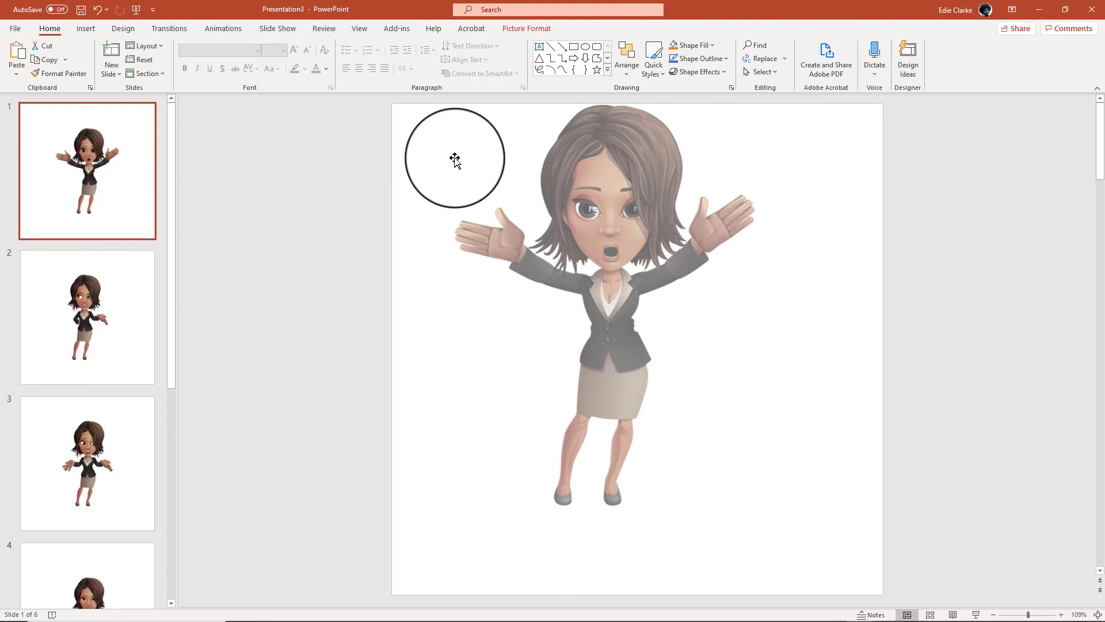
pyautogui.press('pagedown')
pyautogui.click(132, 163)
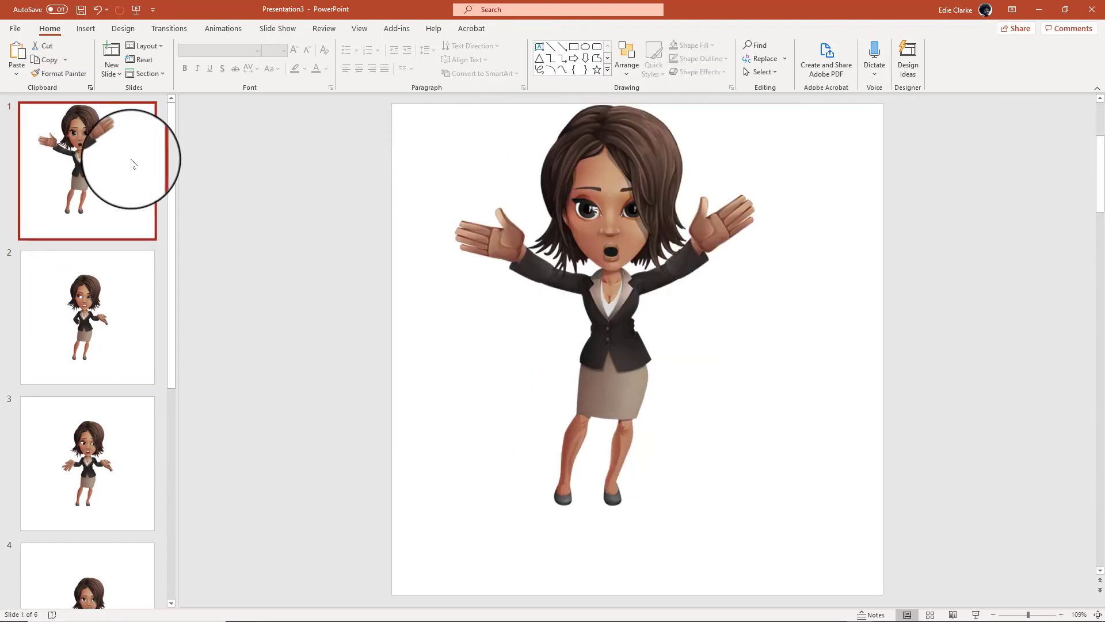
pyautogui.click(634, 481)
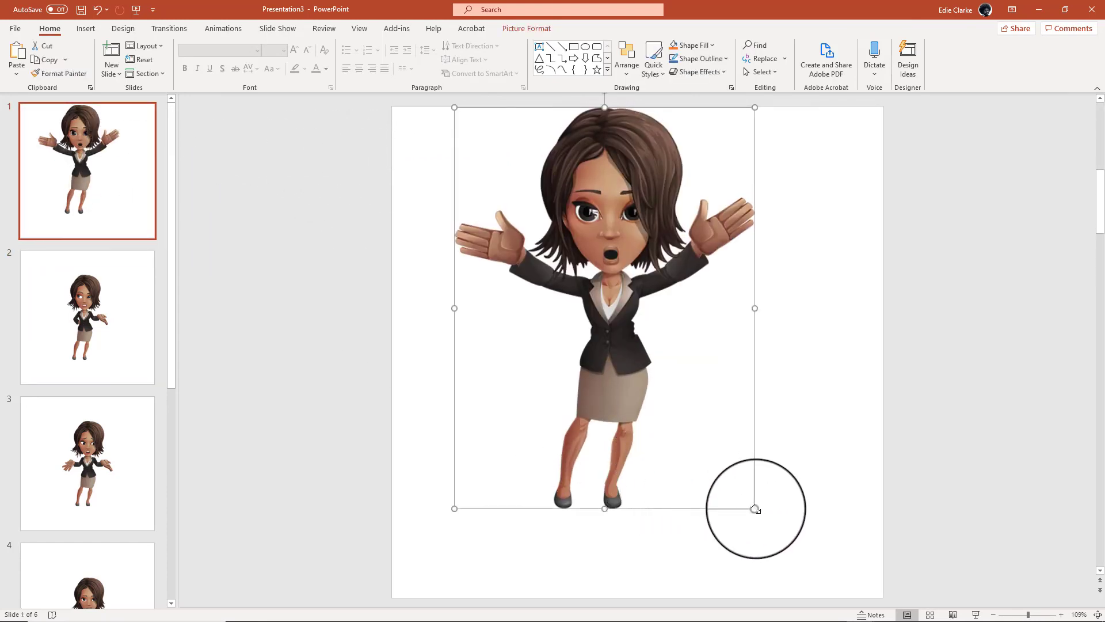
pyautogui.click(802, 553)
pyautogui.click(98, 334)
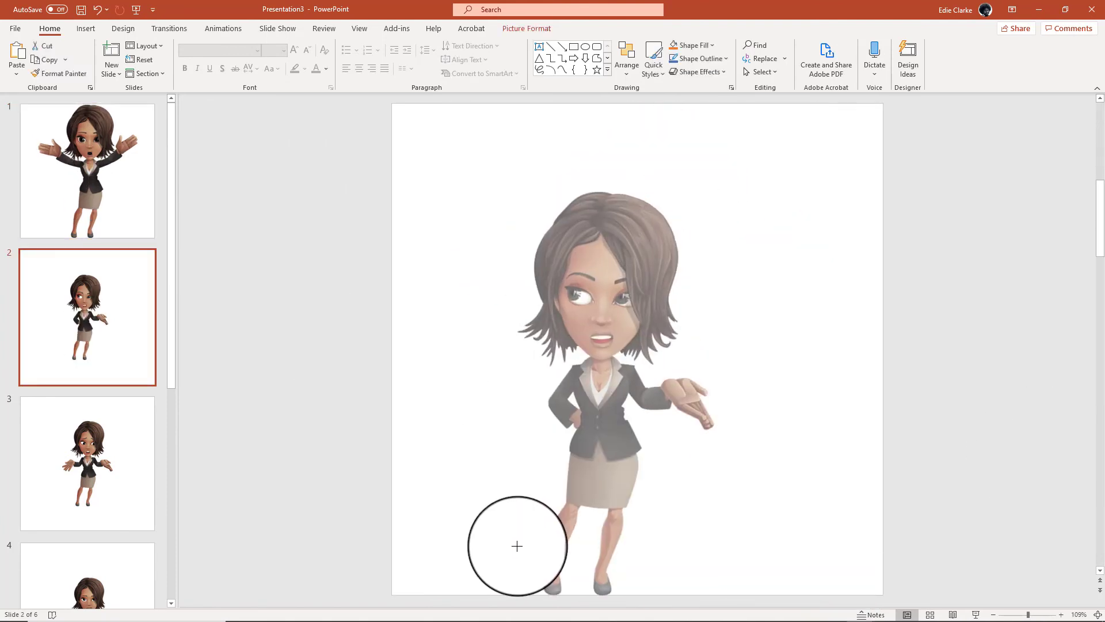
pyautogui.click(755, 141)
pyautogui.click(71, 173)
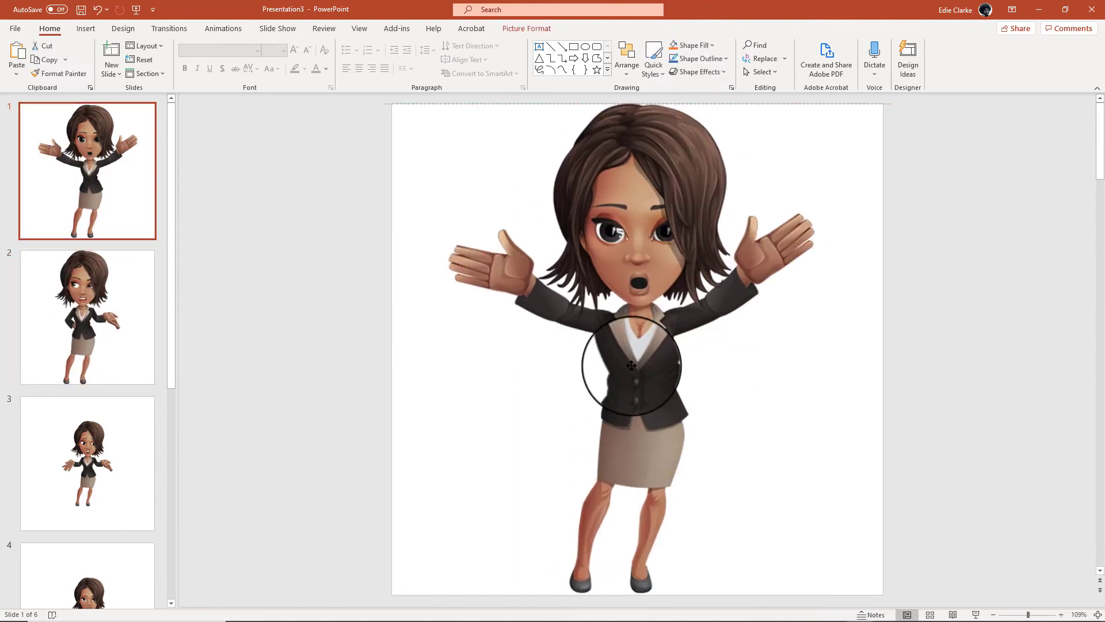
pyautogui.click(89, 288)
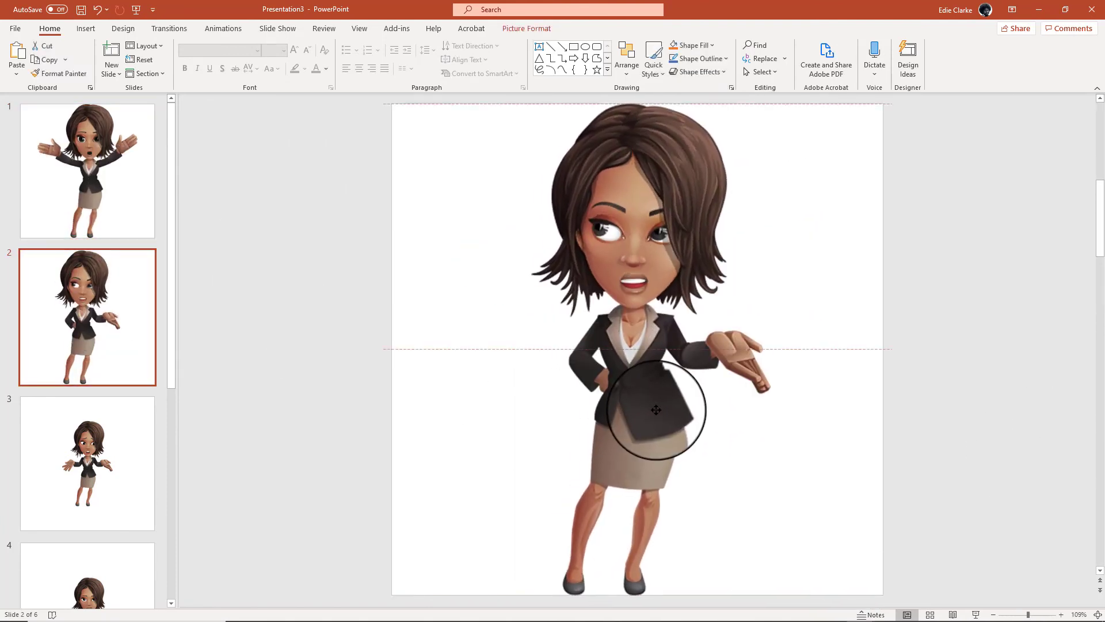
pyautogui.click(138, 233)
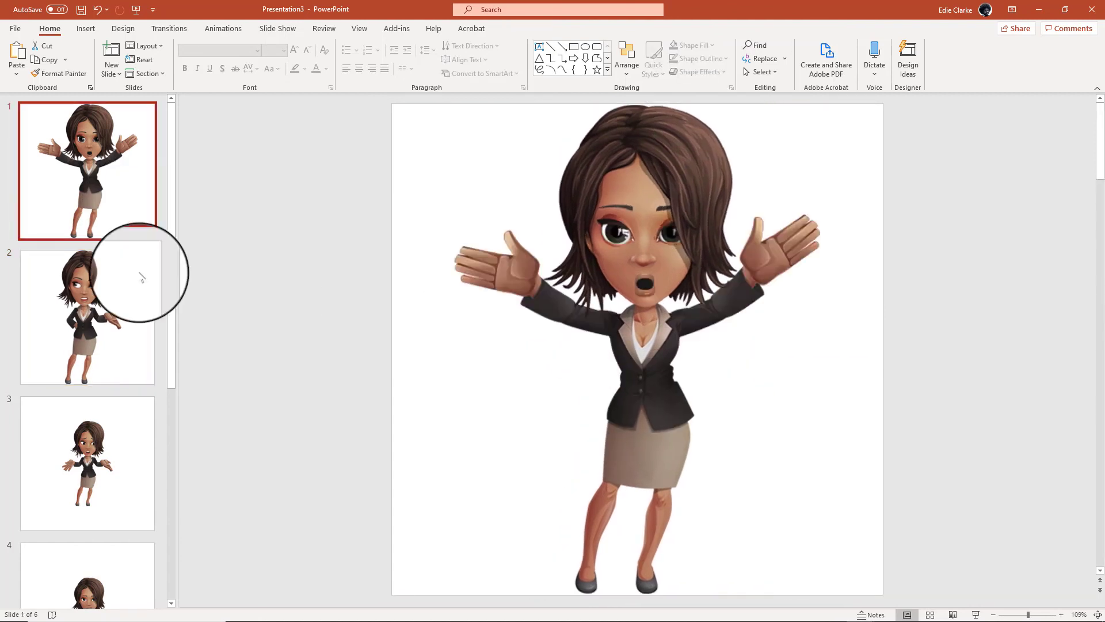
pyautogui.click(141, 278)
pyautogui.click(577, 384)
# Enlarge the figures on slides 3, 4 and 5 to full height, then check through slide 6
pyautogui.press('pagedown')
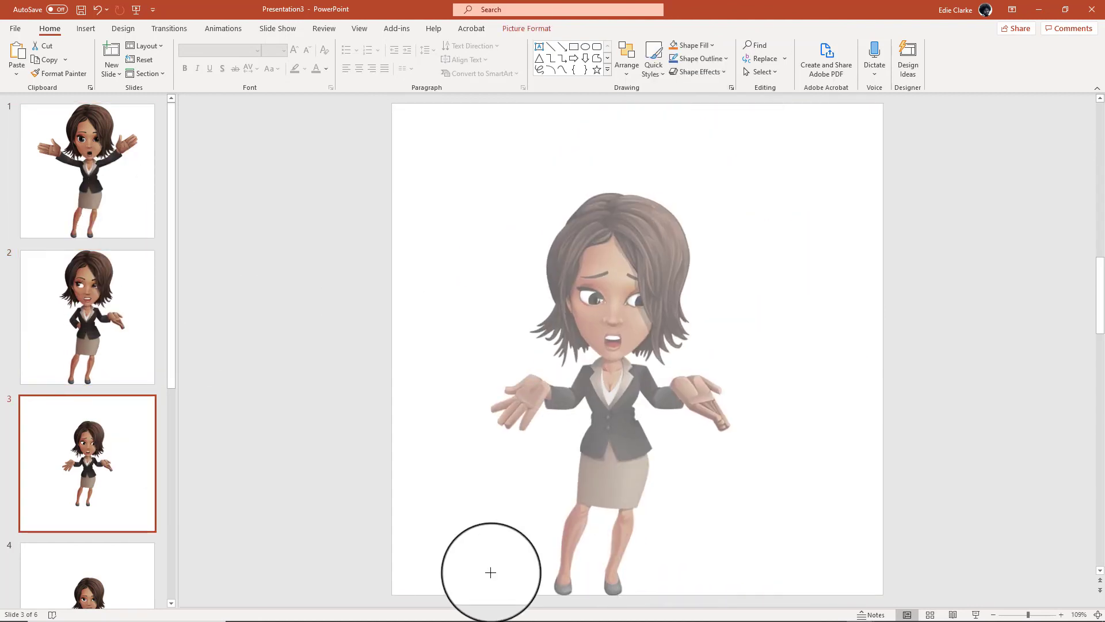
pyautogui.click(640, 445)
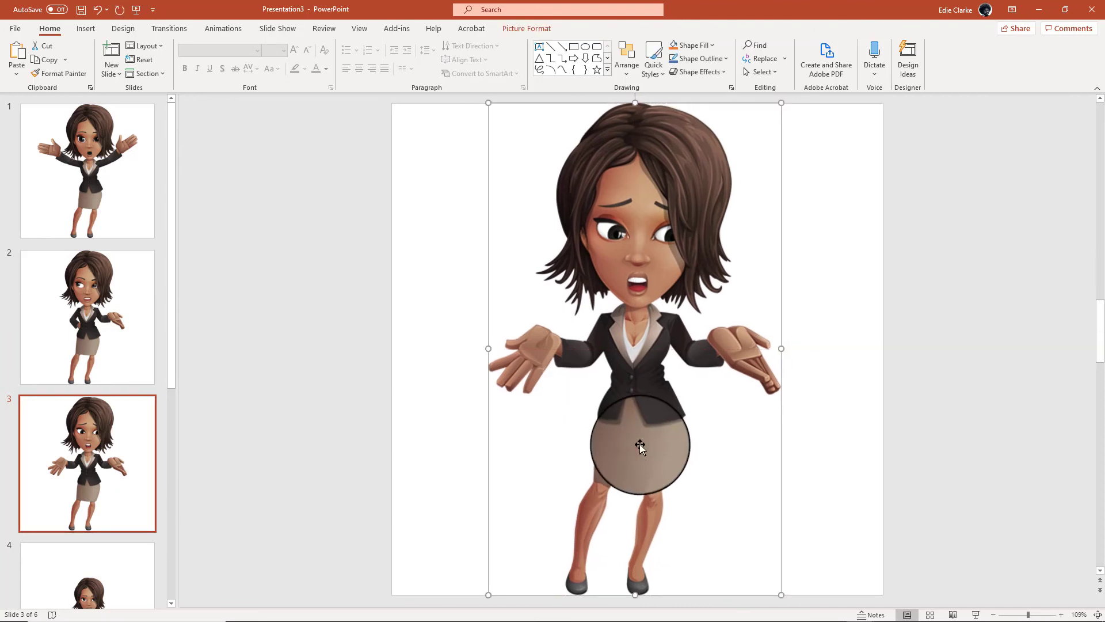
pyautogui.press('pagedown')
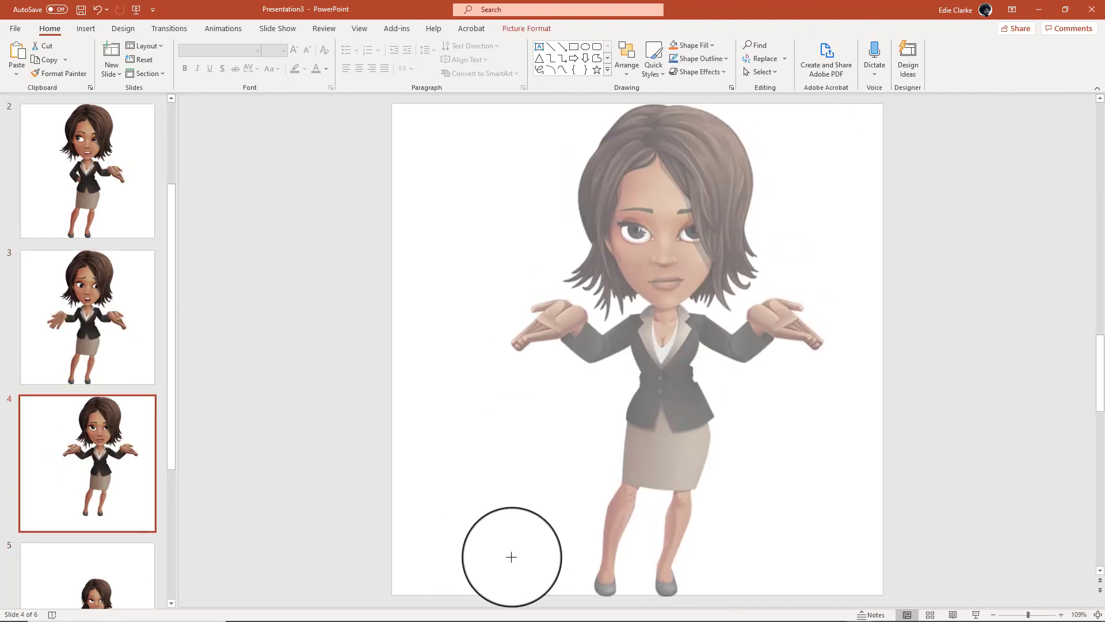
pyautogui.scroll(-1, 86, 321)
pyautogui.click(685, 464)
pyautogui.click(121, 438)
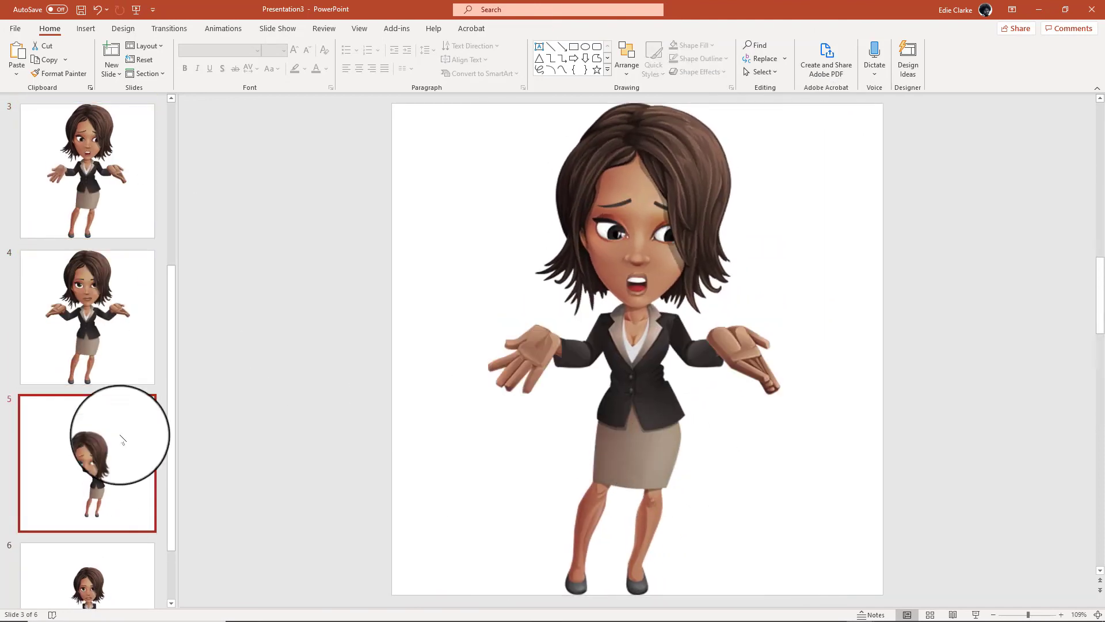
pyautogui.click(533, 161)
pyautogui.press('pagedown')
pyautogui.click(576, 507)
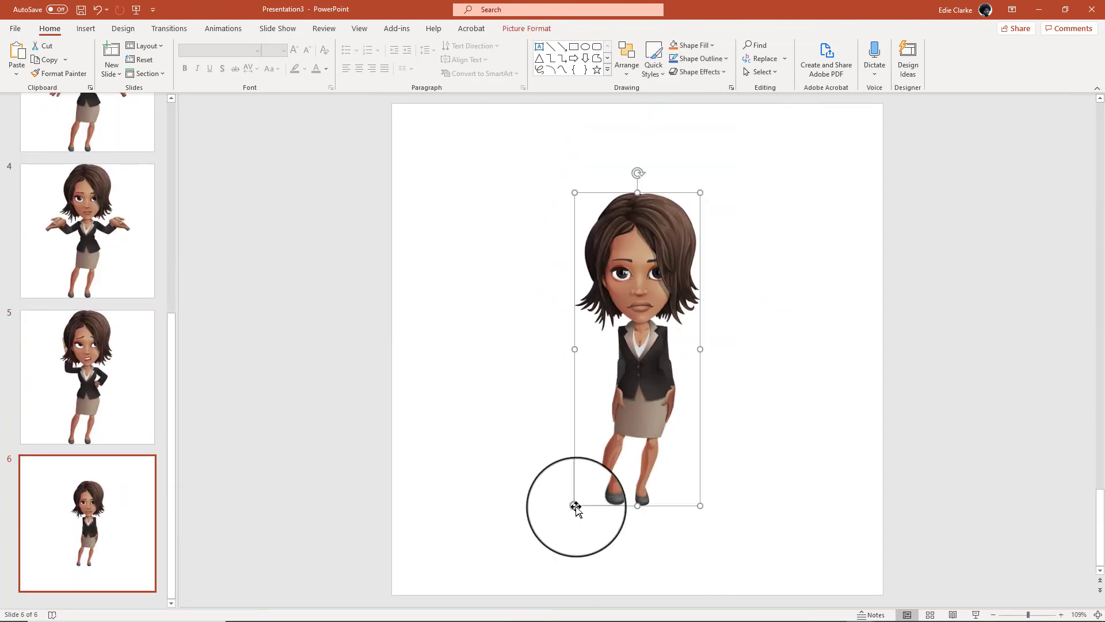
pyautogui.click(118, 440)
pyautogui.press('pagedown')
pyautogui.click(617, 468)
pyautogui.press('pageup')
pyautogui.press('Home')
pyautogui.press('pagedown')
pyautogui.press('pagedown')
pyautogui.press('pagedown')
pyautogui.press('pagedown')
pyautogui.press('pagedown')
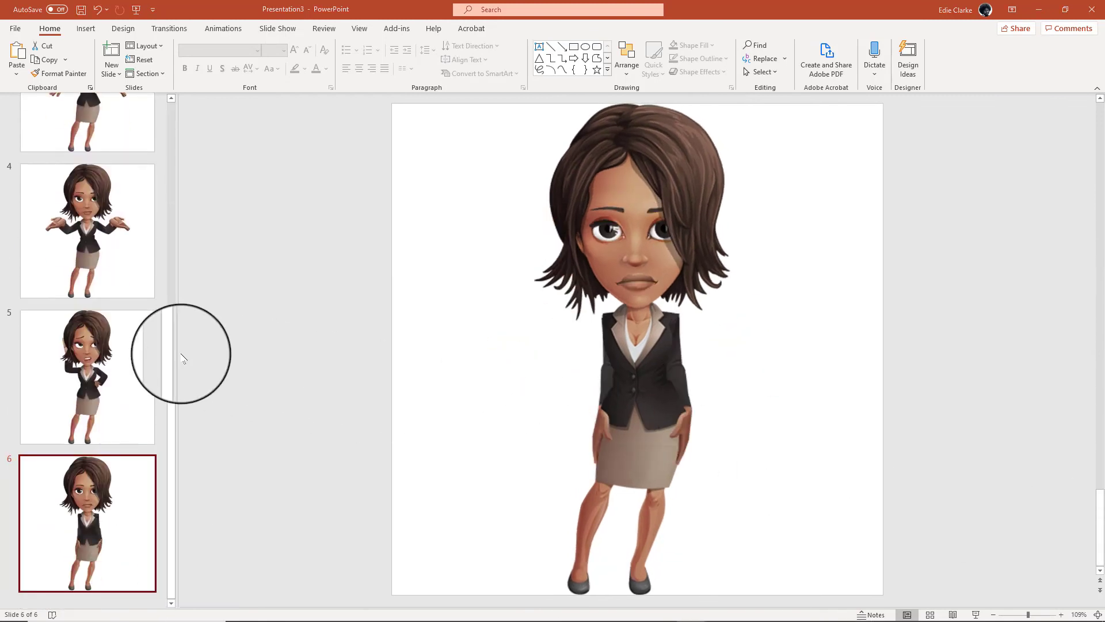
pyautogui.scroll(5, 182, 357)
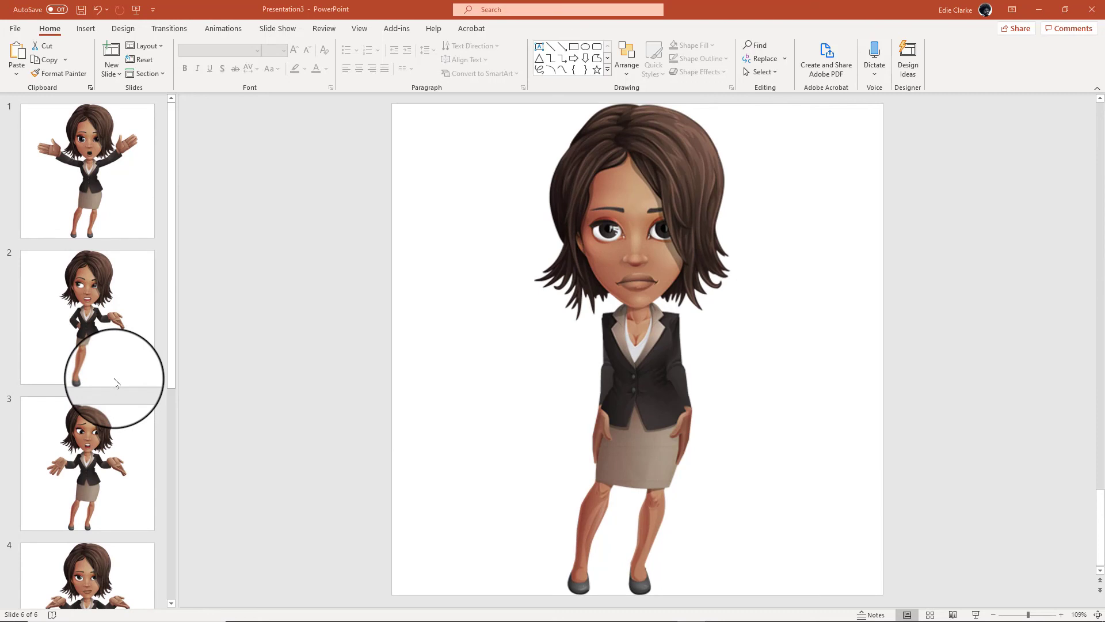
pyautogui.scroll(-5, 115, 383)
pyautogui.scroll(5, 115, 383)
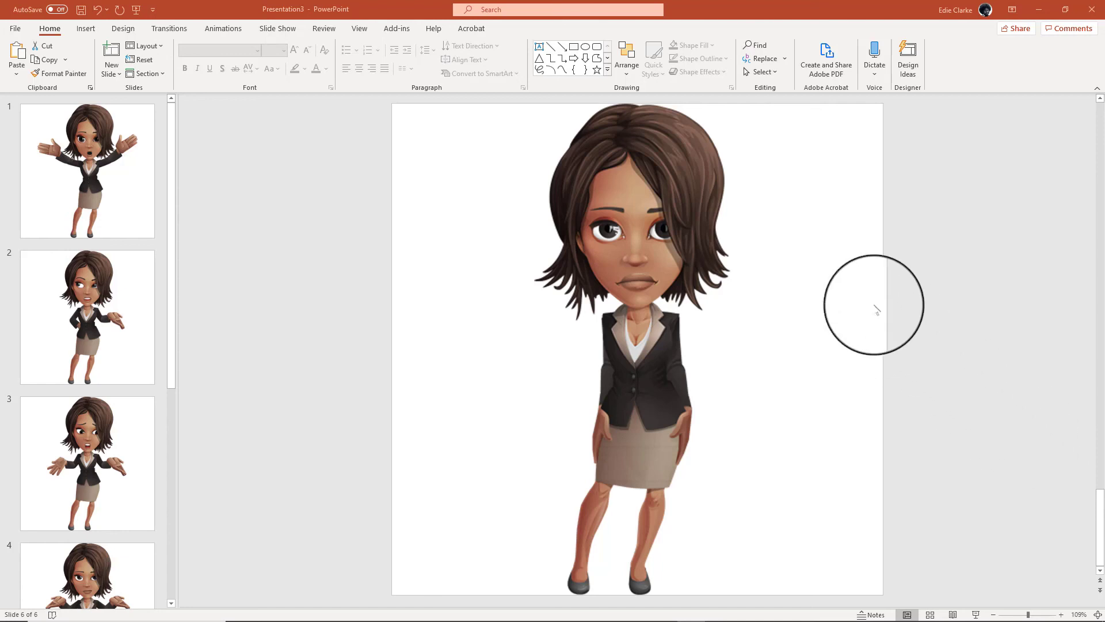
# Draw a Cloud callout at the top right, resize it inside the slide, and aim its tail at her hair
pyautogui.click(609, 71)
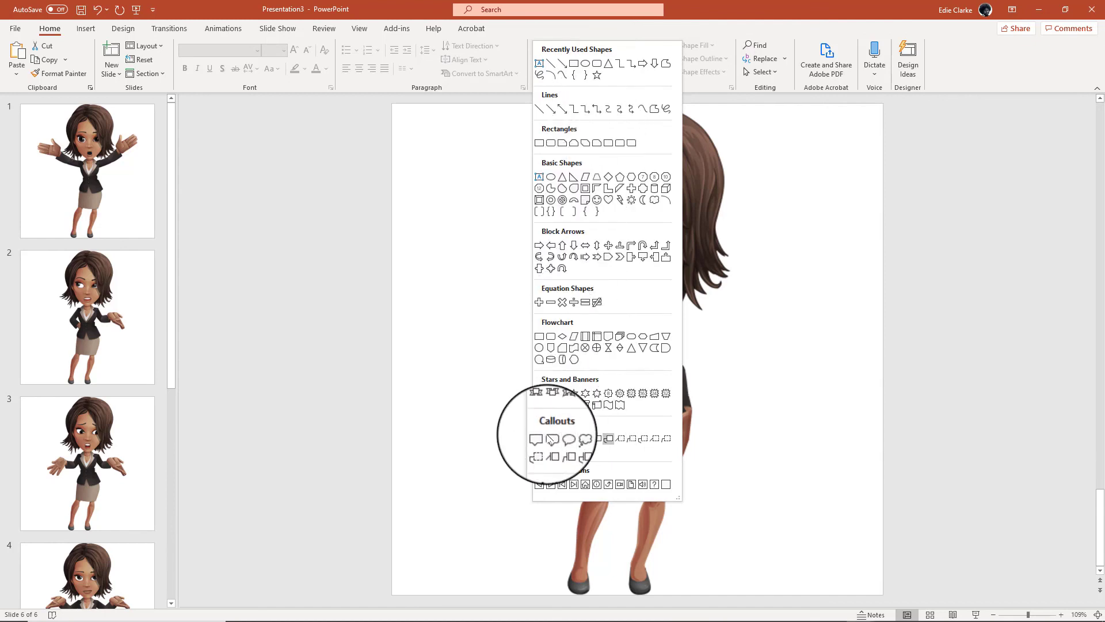
pyautogui.click(584, 439)
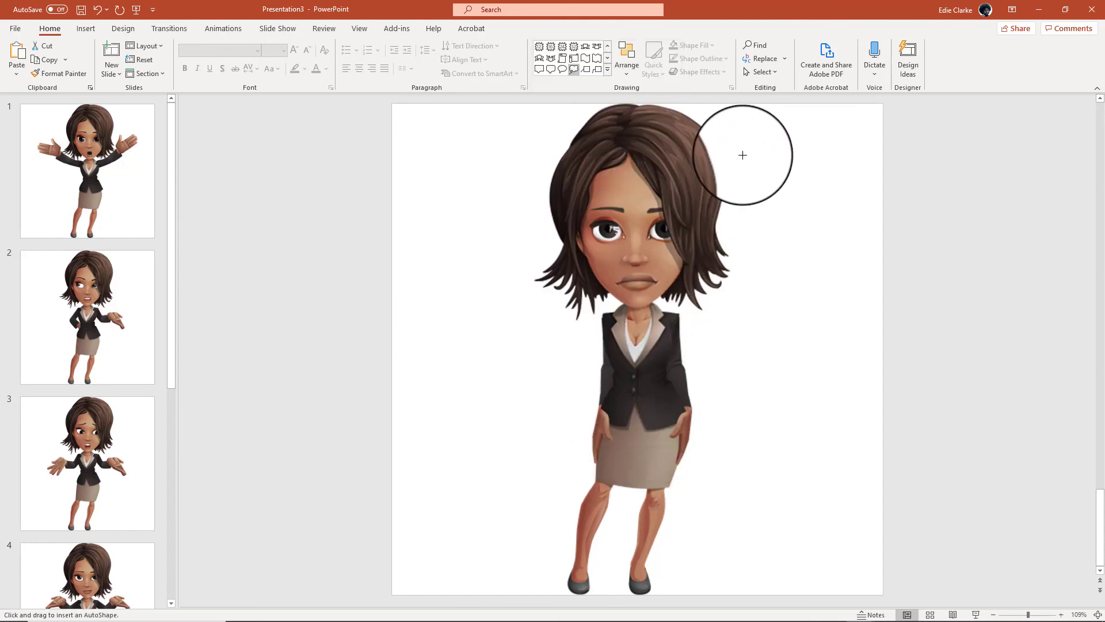
pyautogui.moveTo(740, 141)
pyautogui.mouseDown()
pyautogui.moveTo(809, 208)
pyautogui.moveTo(903, 239)
pyautogui.moveTo(967, 278)
pyautogui.mouseUp()
pyautogui.moveTo(831, 237)
pyautogui.mouseDown()
pyautogui.moveTo(795, 213)
pyautogui.moveTo(804, 201)
pyautogui.mouseUp()
pyautogui.moveTo(942, 245); pyautogui.dragTo(883, 248)
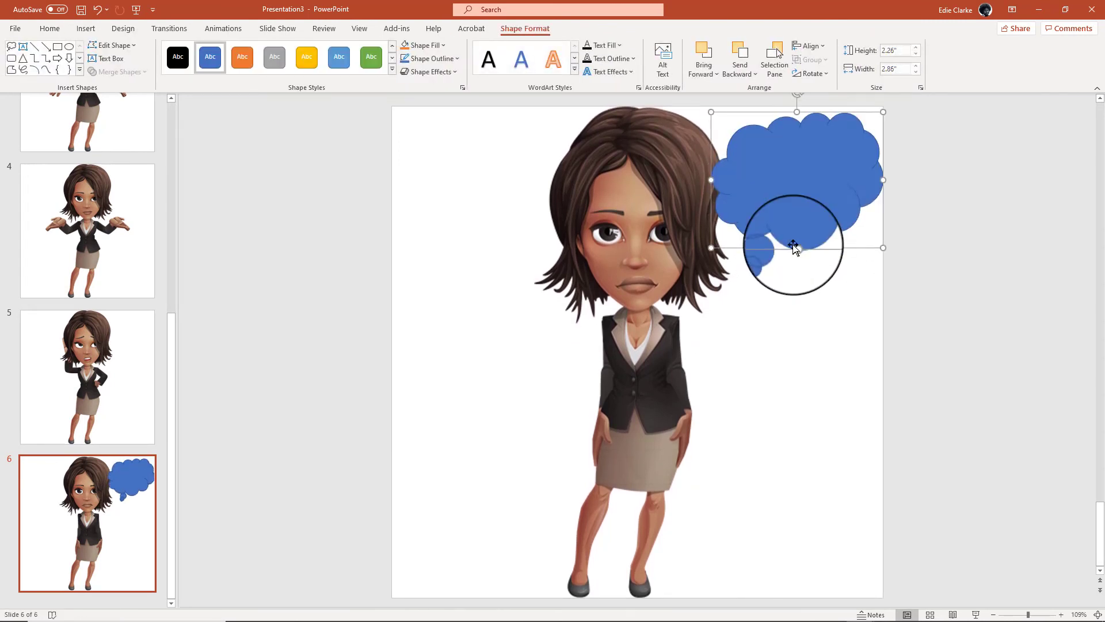
pyautogui.moveTo(761, 265); pyautogui.dragTo(680, 148)
pyautogui.click(741, 238)
pyautogui.moveTo(742, 237); pyautogui.dragTo(685, 142)
# Settle the cloud's tail on her hair and draw a caption text box over the cloud
pyautogui.click(728, 286)
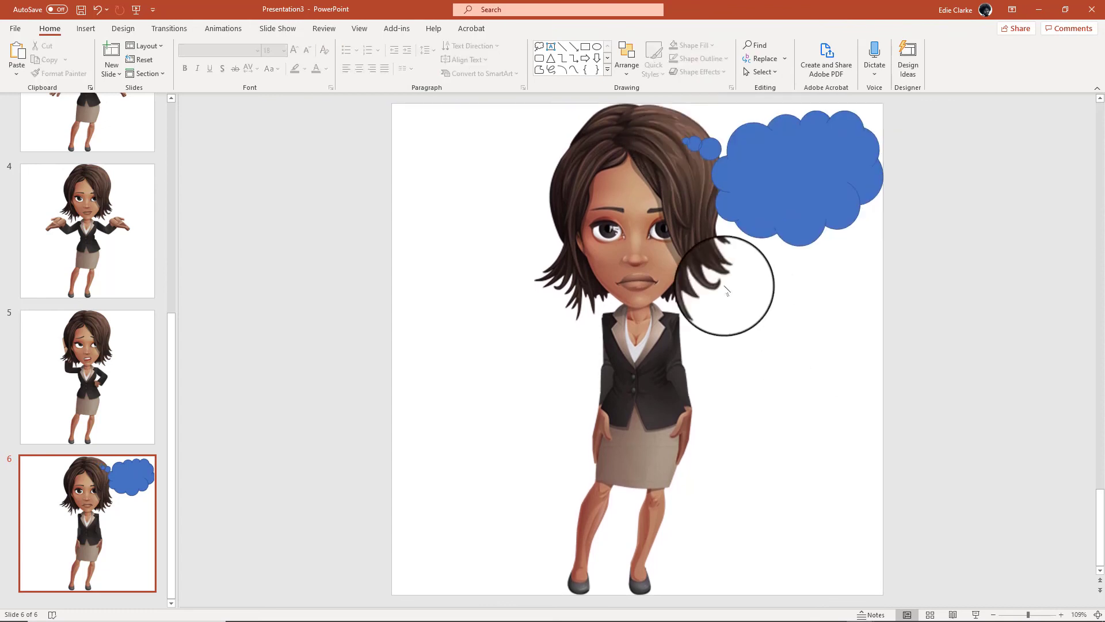
pyautogui.click(86, 30)
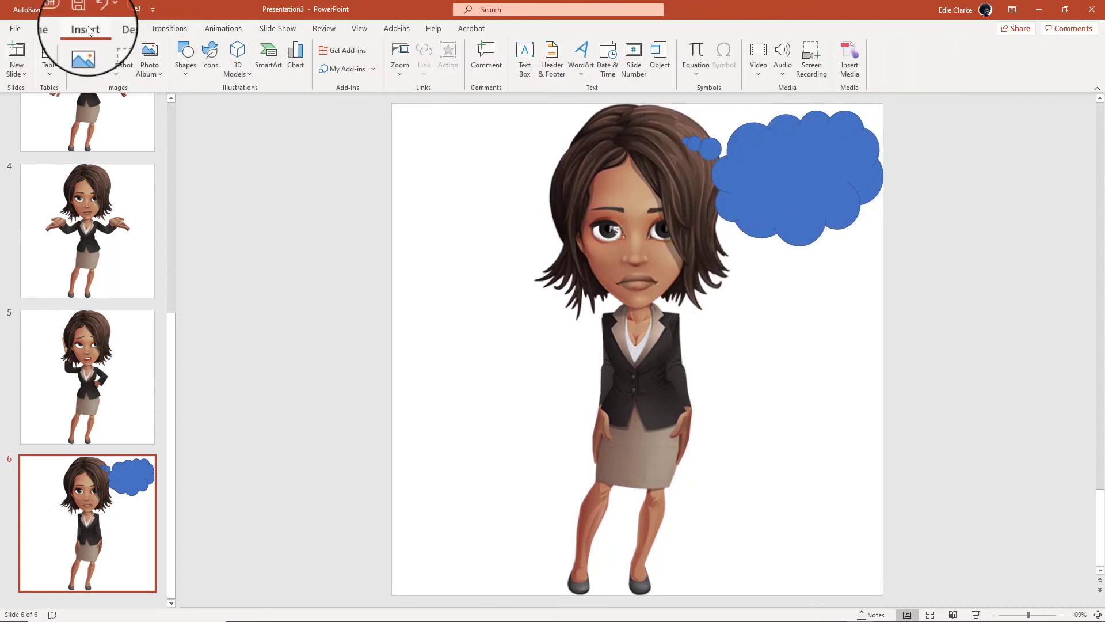
pyautogui.click(524, 58)
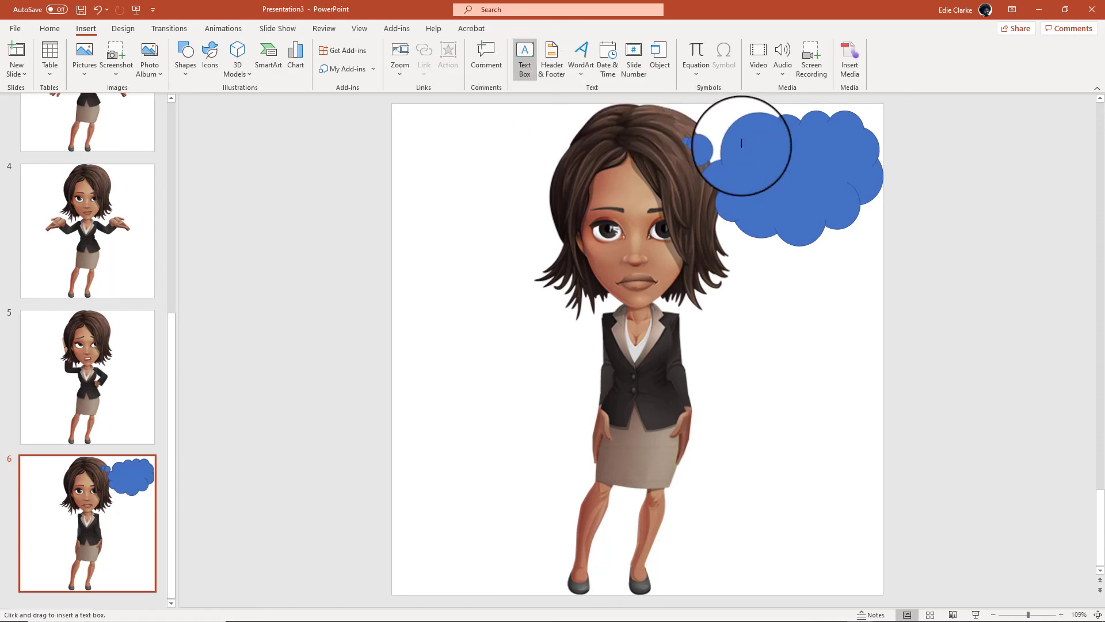
pyautogui.moveTo(742, 144); pyautogui.dragTo(839, 178)
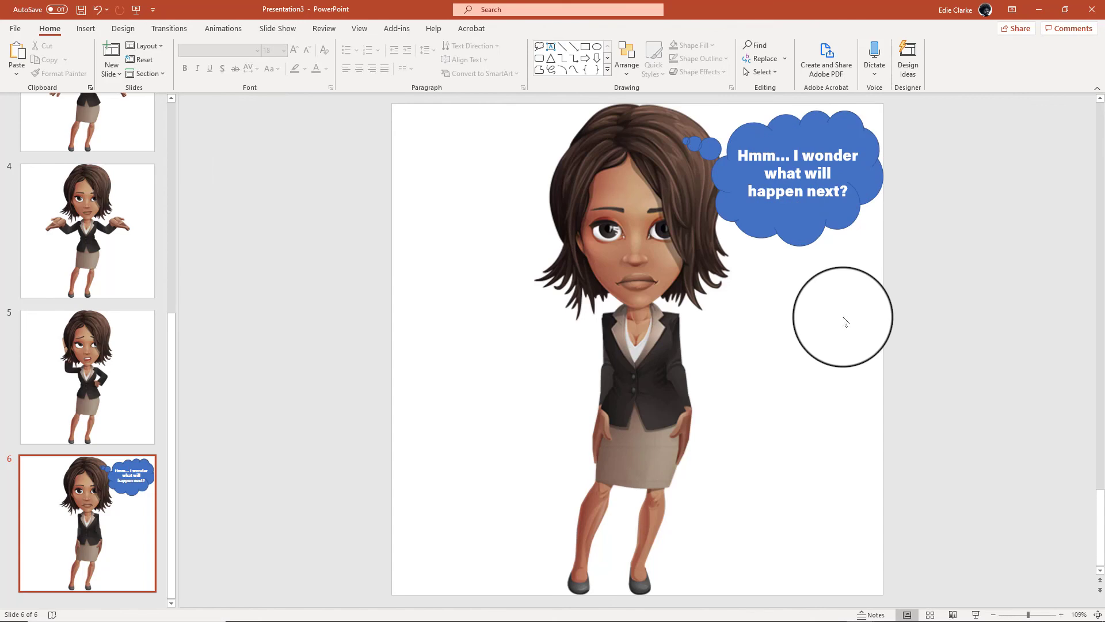
pyautogui.scroll(5, 88, 376)
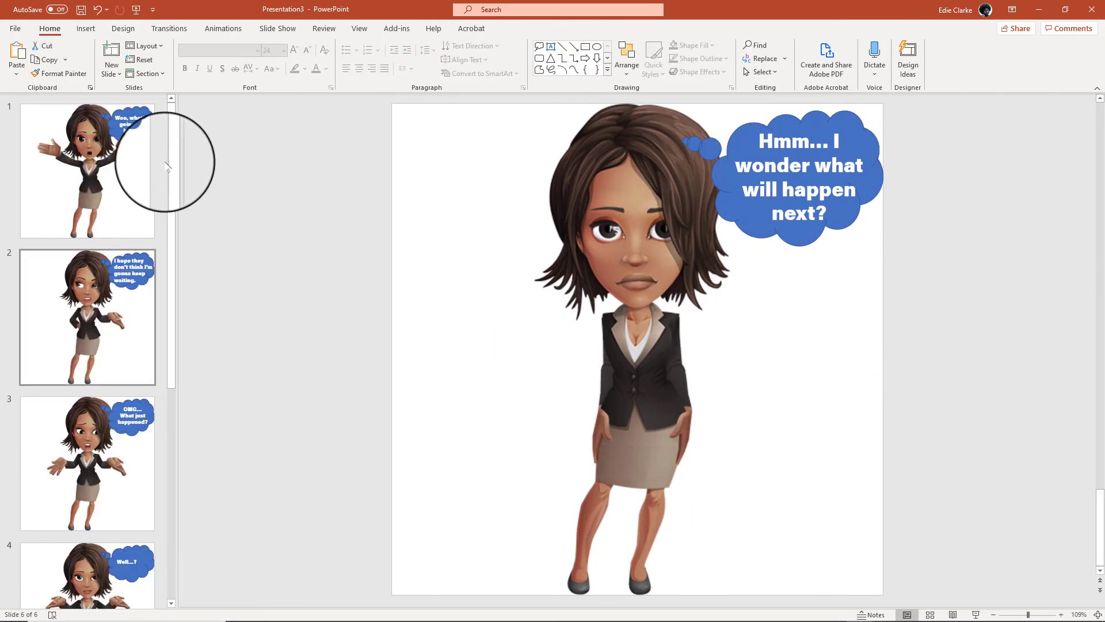
# Choose Export > Create an Animated GIF and set its quality to Large (720p, 24fps)
pyautogui.click(16, 34)
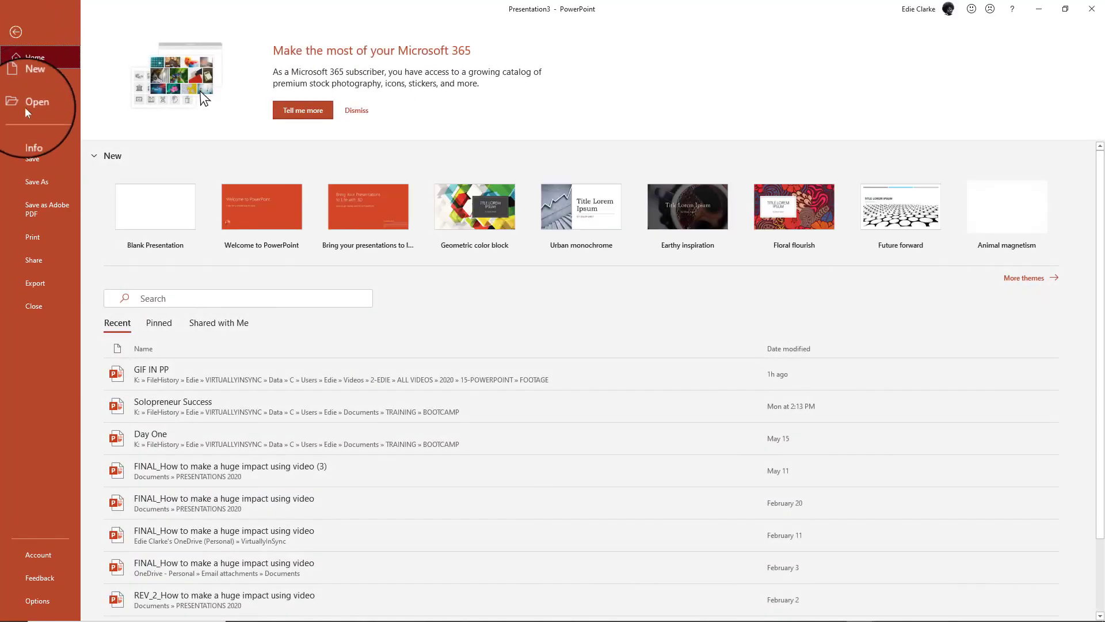
pyautogui.click(53, 278)
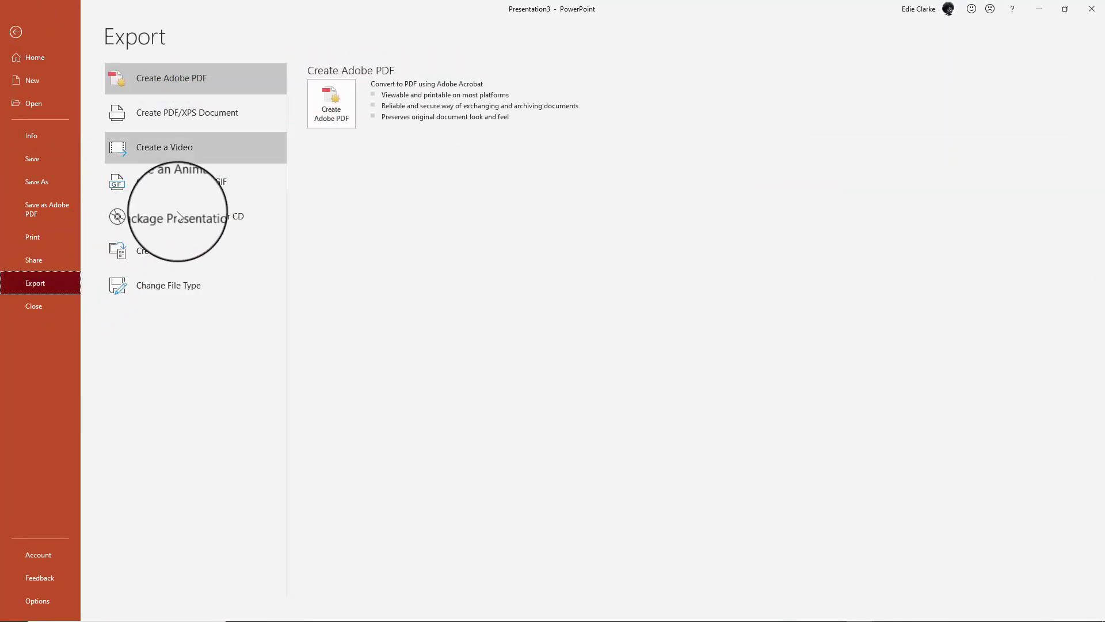
pyautogui.click(223, 185)
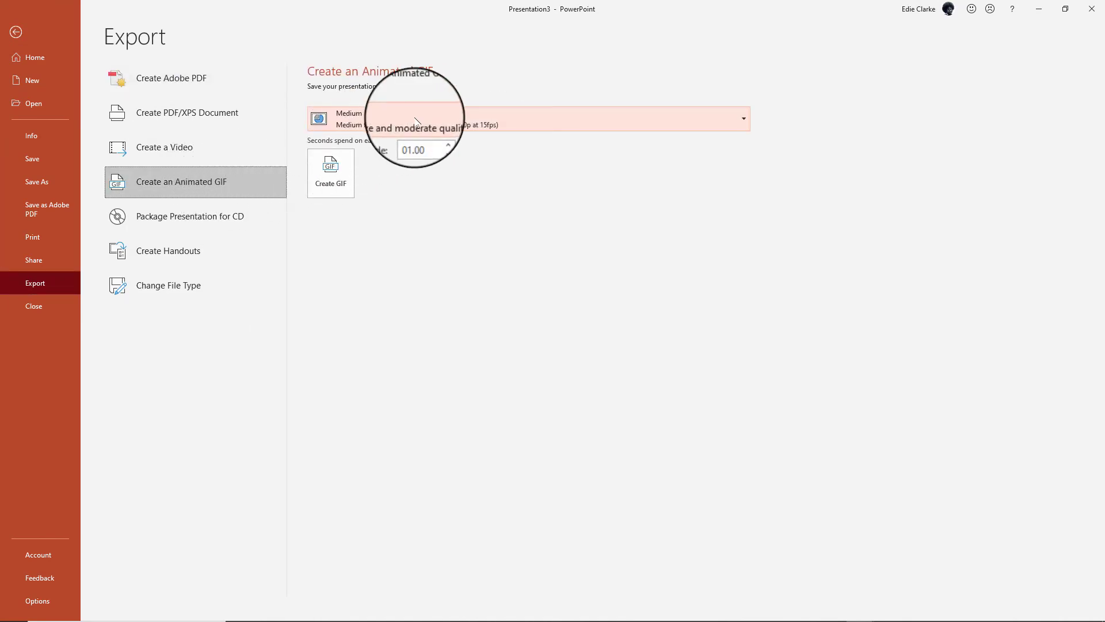
pyautogui.click(415, 122)
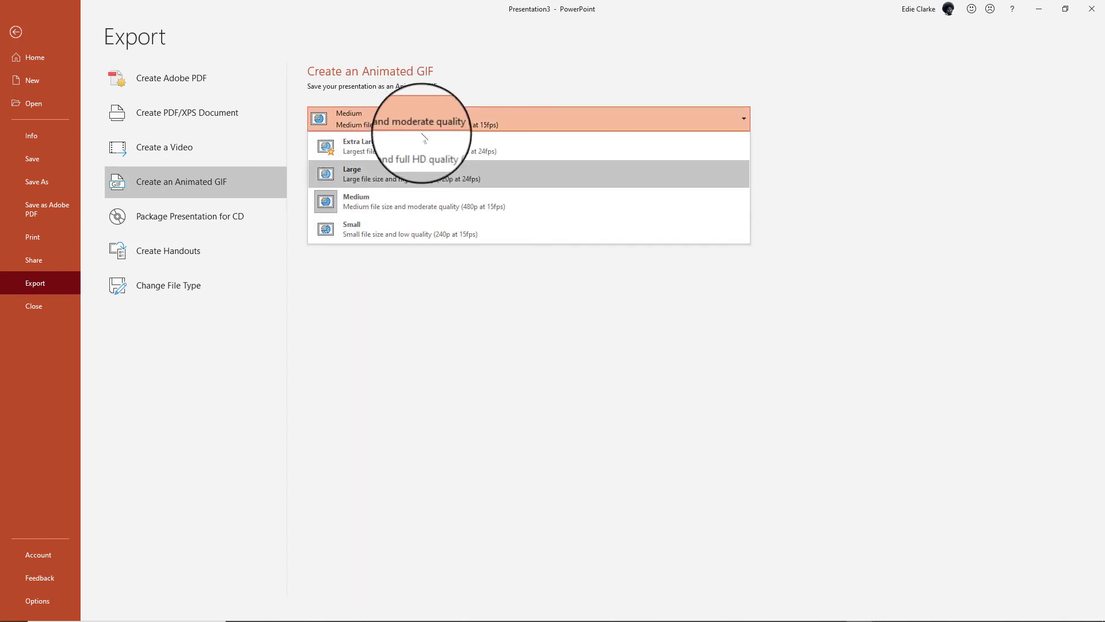
pyautogui.press('Up')
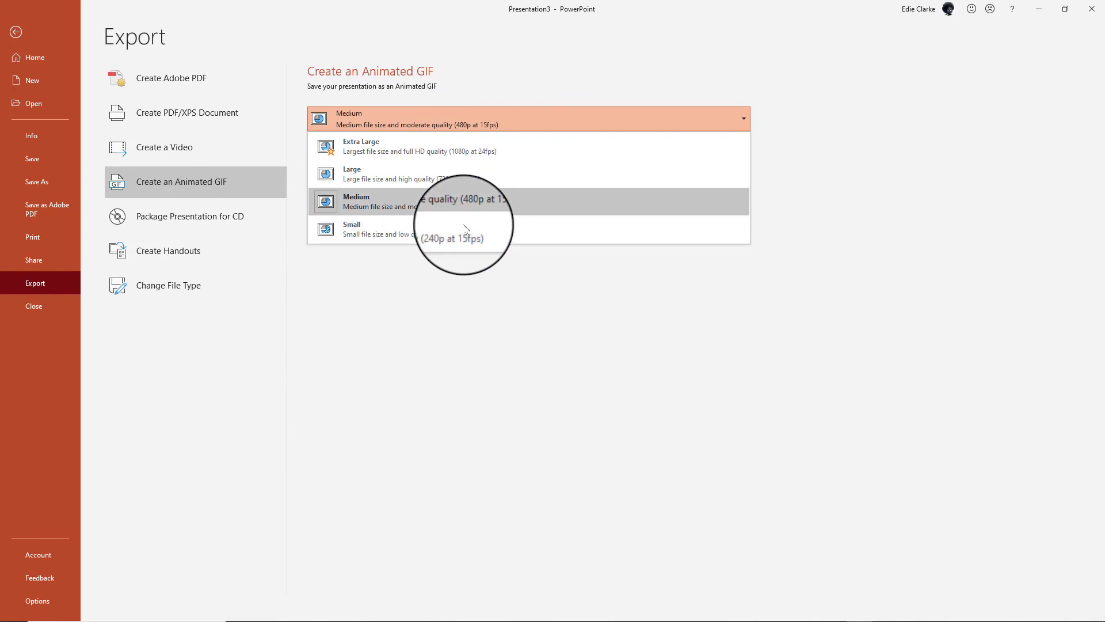
pyautogui.press('Up')
pyautogui.press('Up')
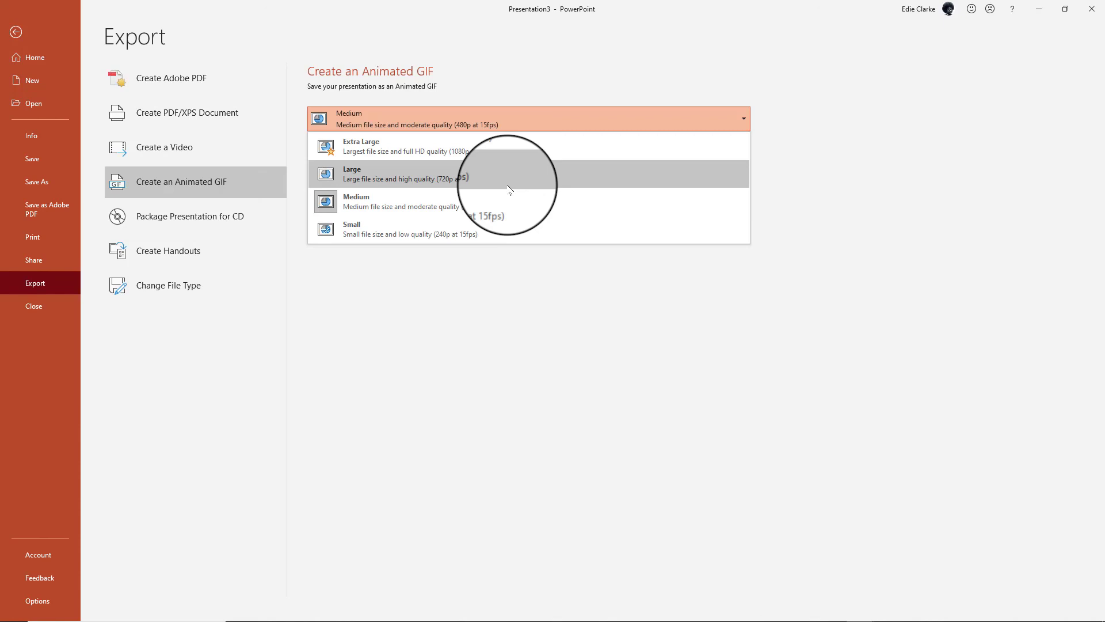
pyautogui.click(509, 189)
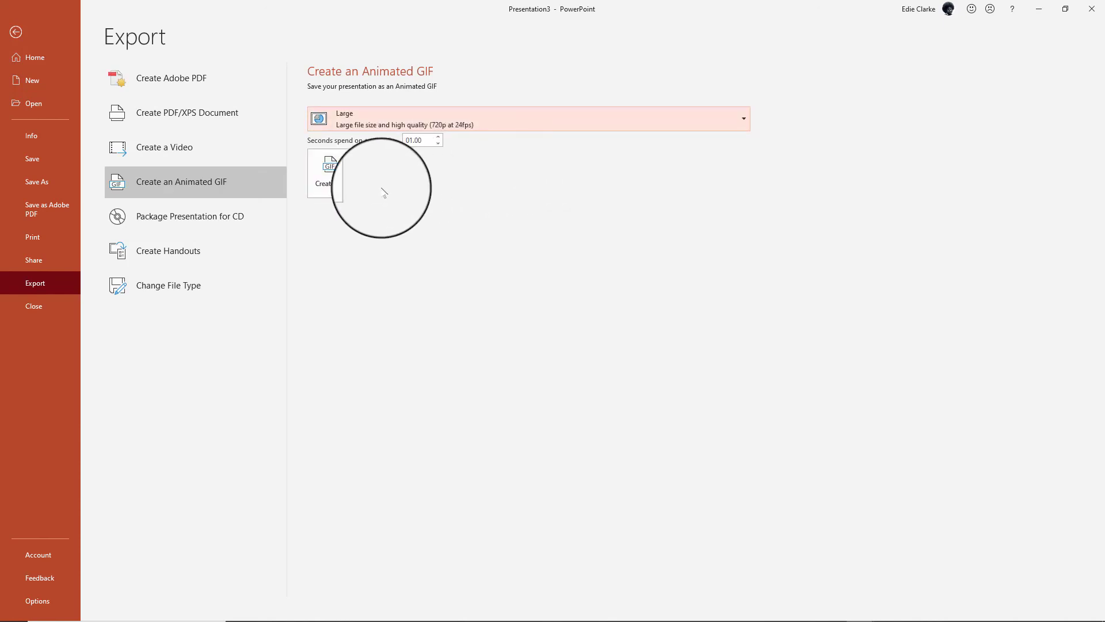
pyautogui.click(338, 194)
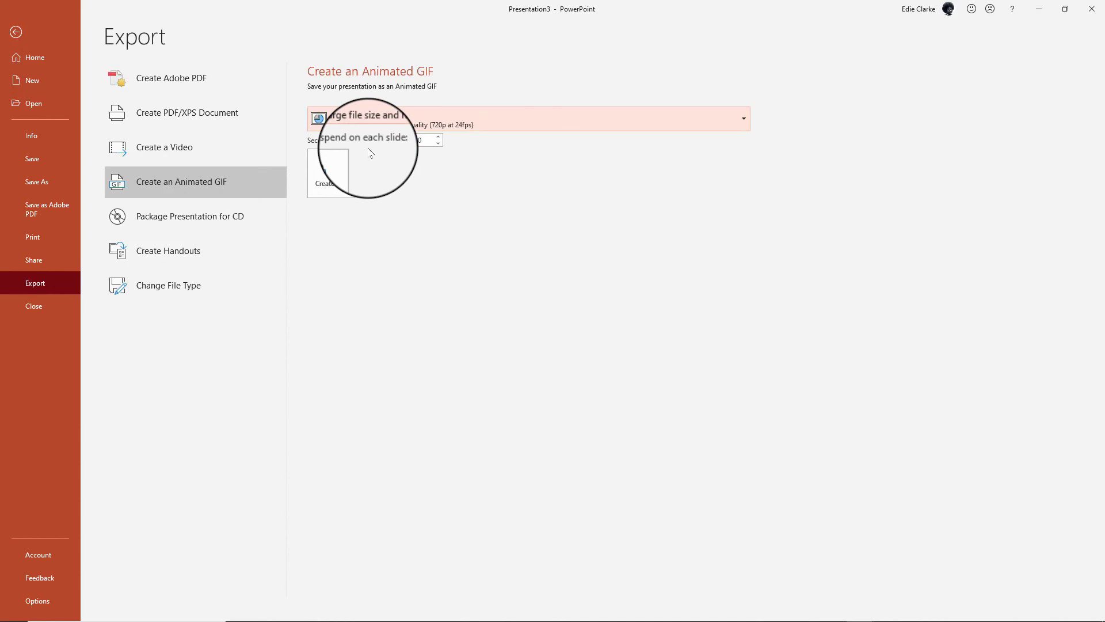
# Change the Export GIF seconds spent on each slide value to 00.45
pyautogui.doubleClick(427, 140)
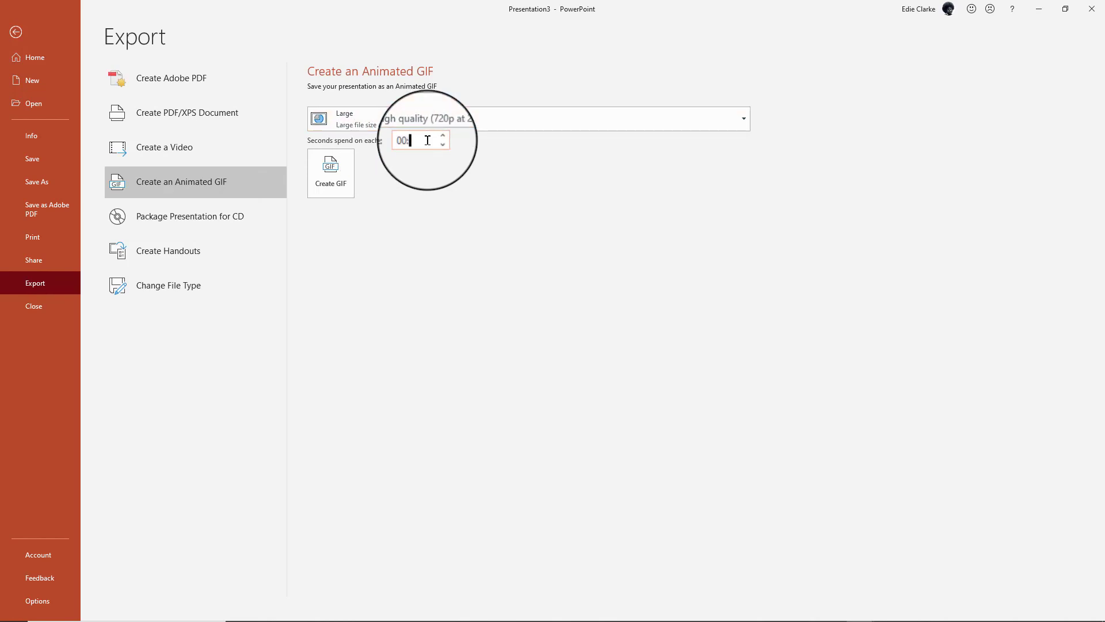
pyautogui.click(431, 267)
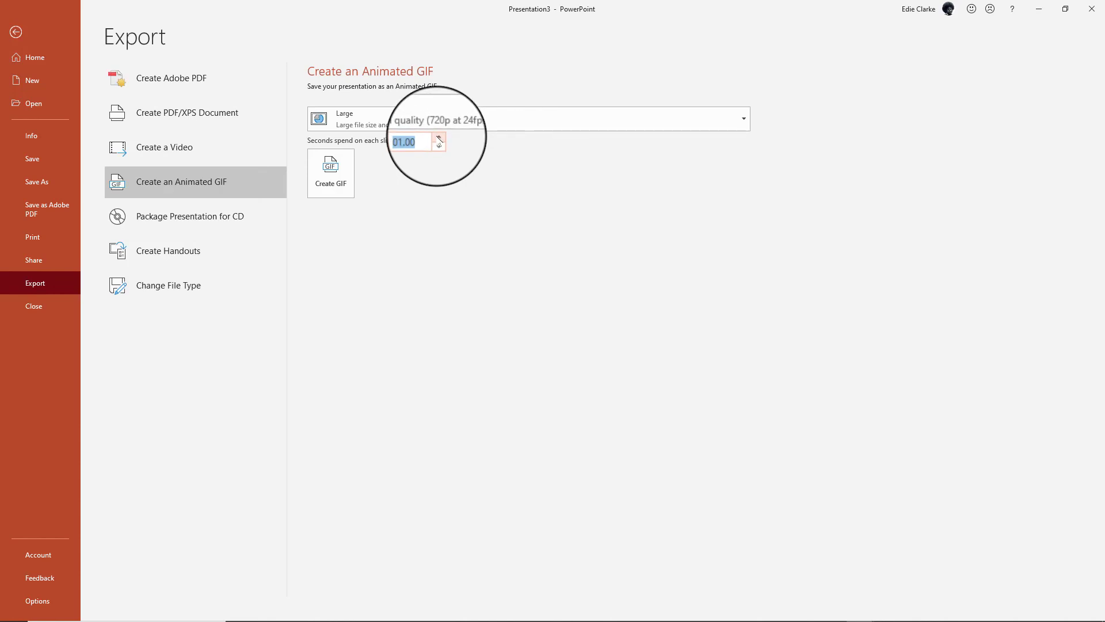
pyautogui.click(439, 146)
pyautogui.click(422, 140)
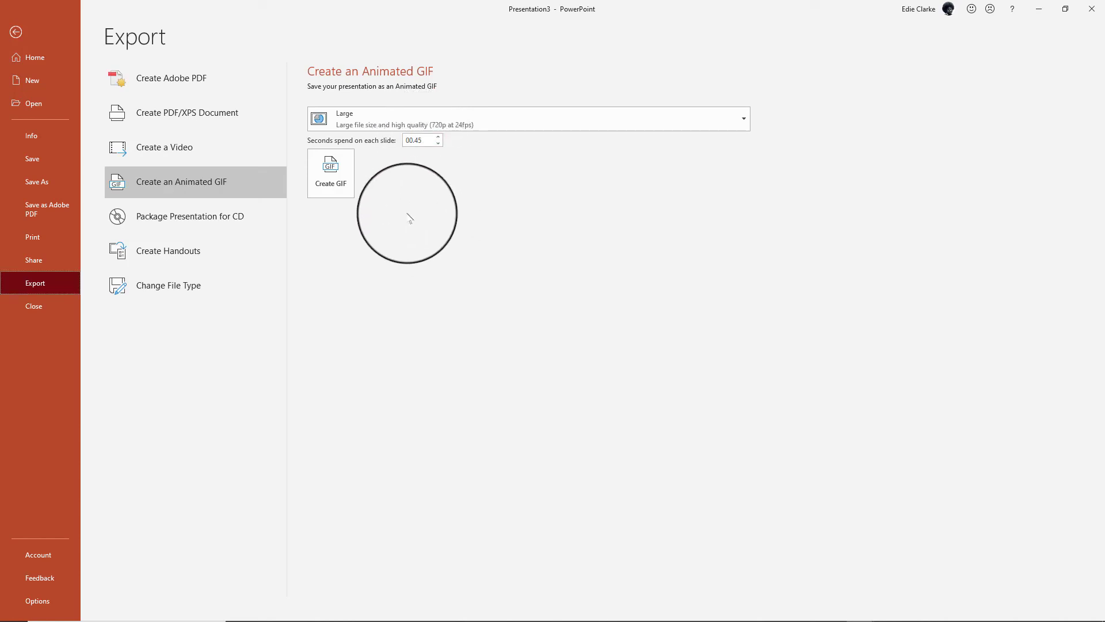
# Create the GIF and save it in Animated GIF Format as 'Final Version' in FOOTAGE
pyautogui.click(346, 181)
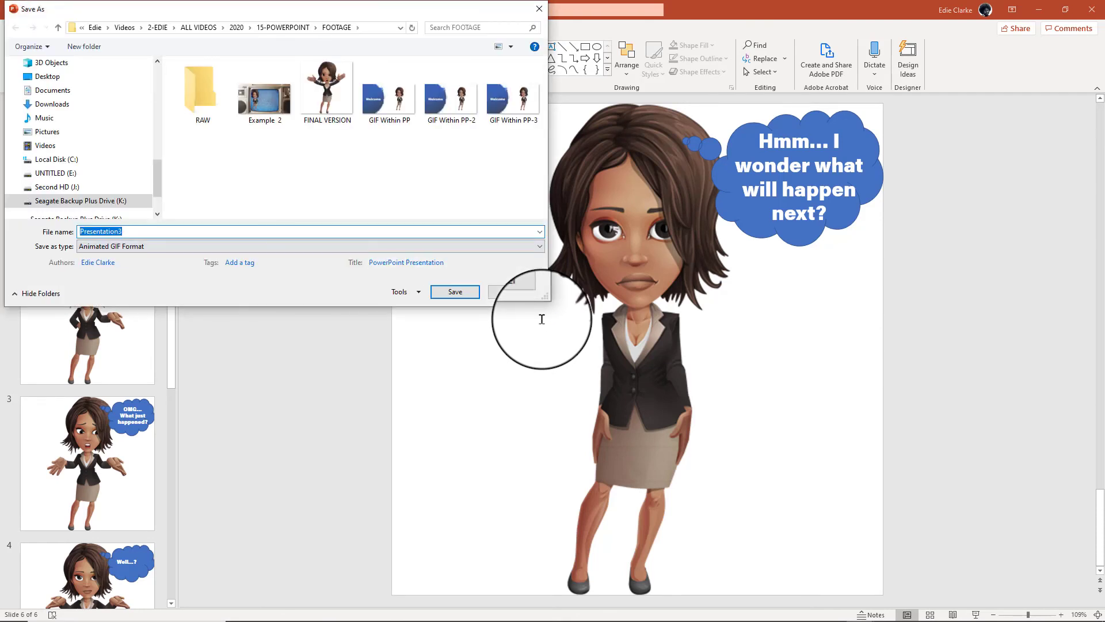
pyautogui.click(167, 248)
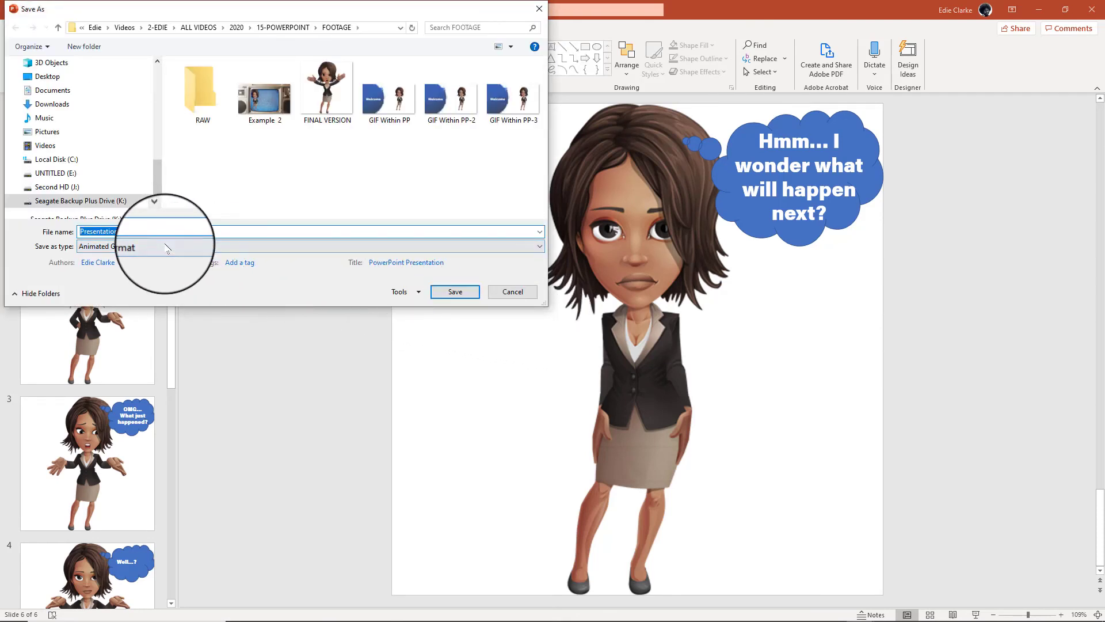
pyautogui.write('Fina')
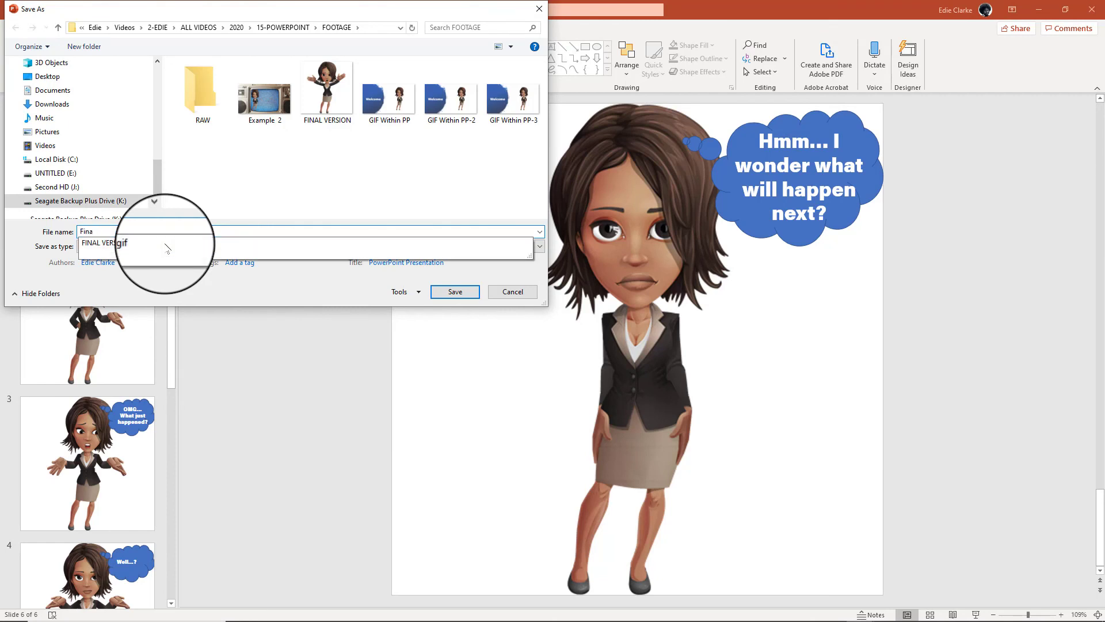
pyautogui.write('l Version with Text')
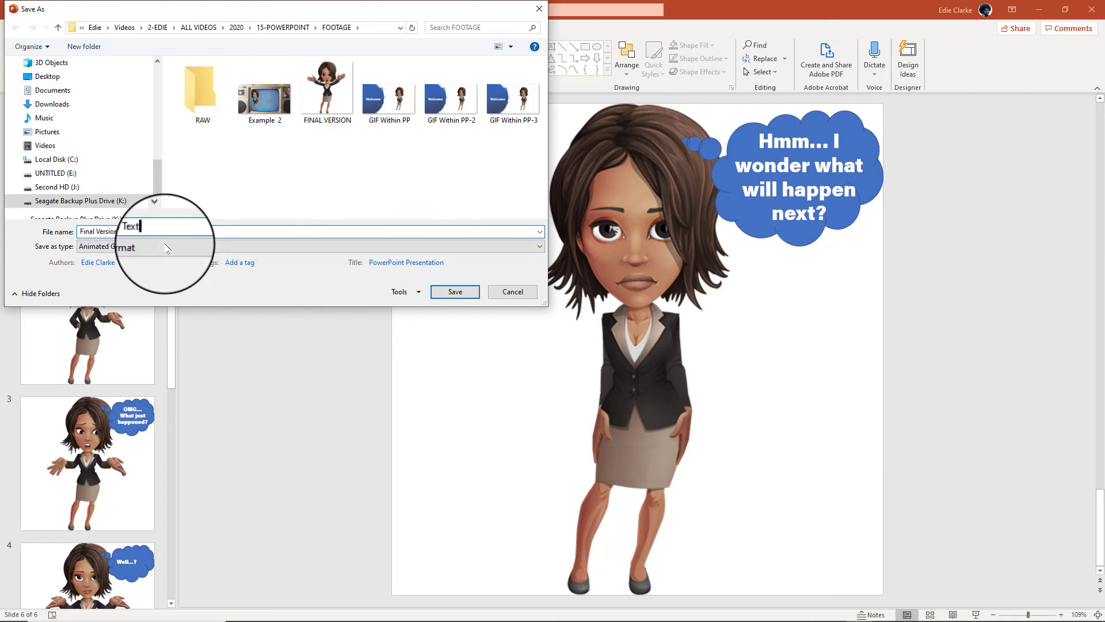
pyautogui.click(452, 292)
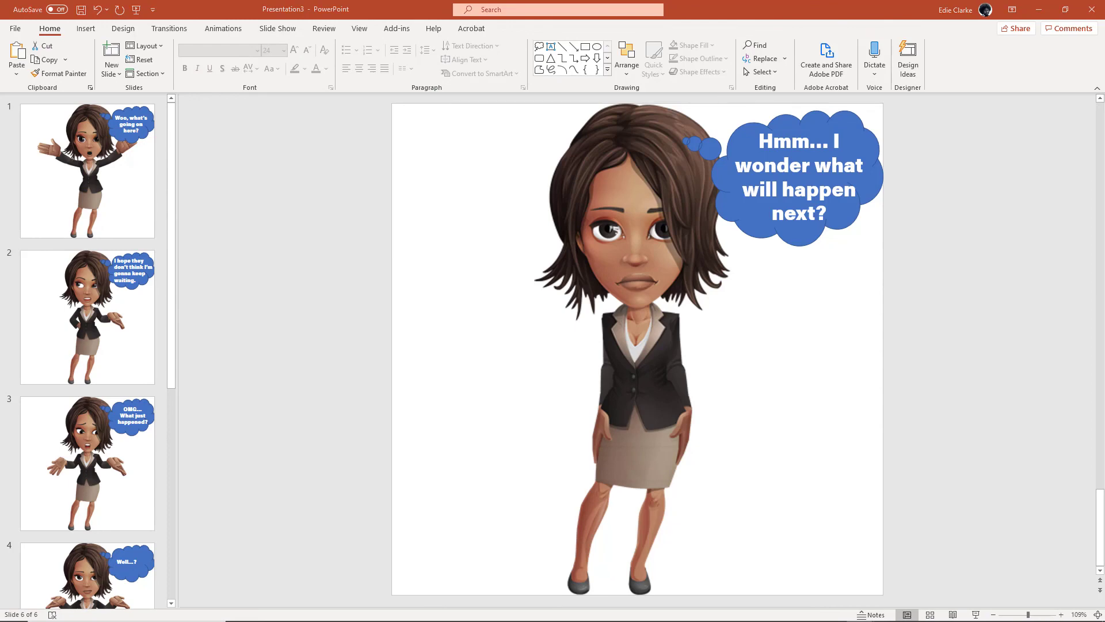
# Open the 'Final Version with Text' GIF from File Explorer's recent files to play it
pyautogui.press('super+e')
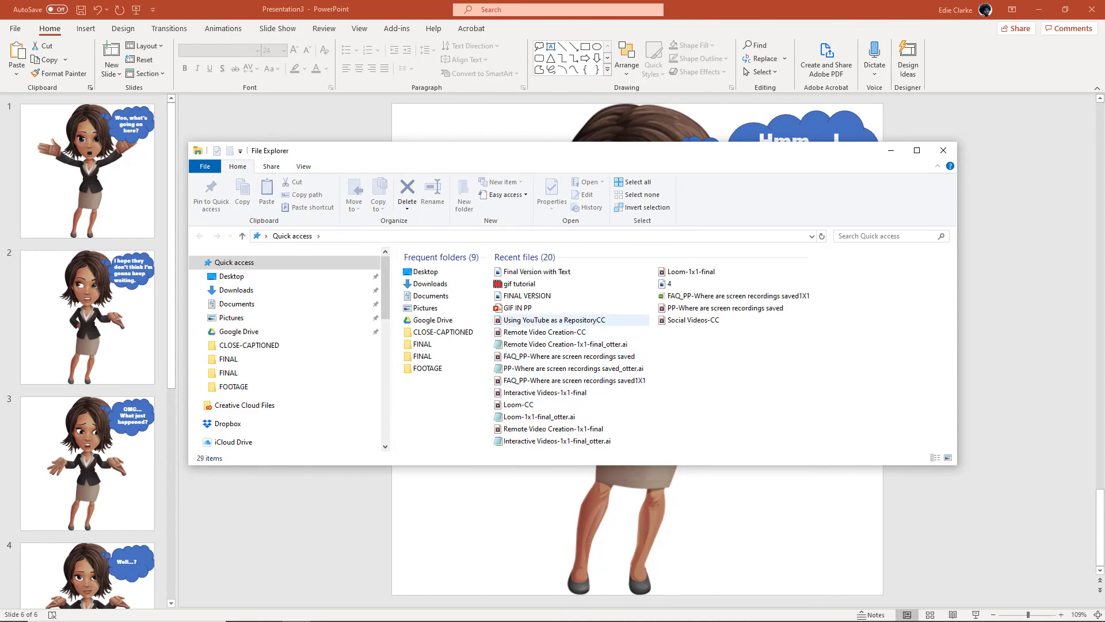
pyautogui.click(546, 275)
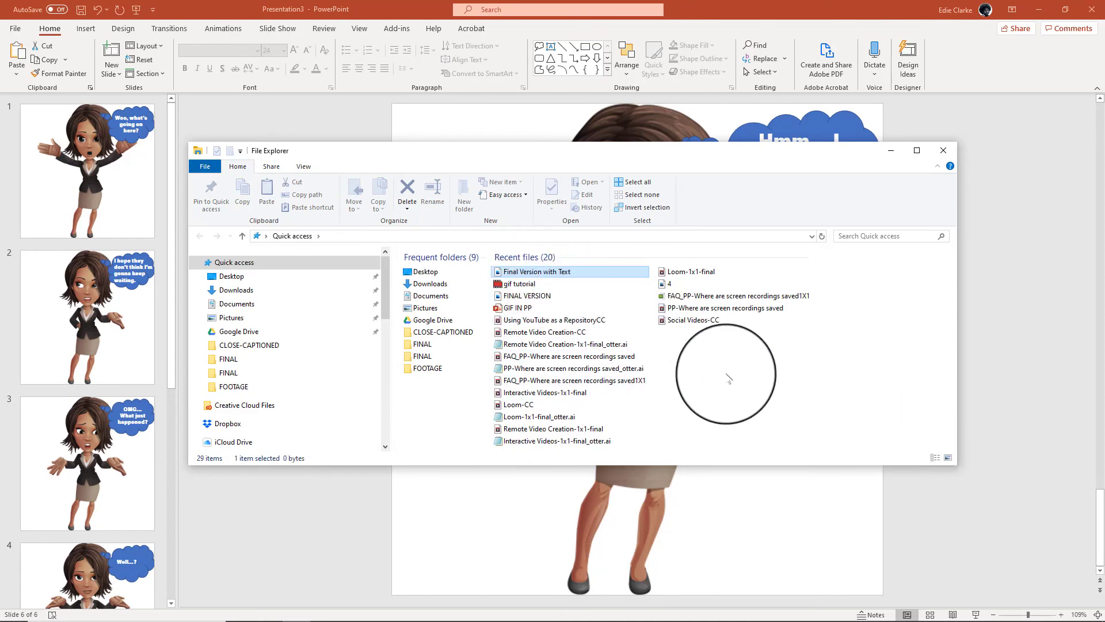
pyautogui.press('Return')
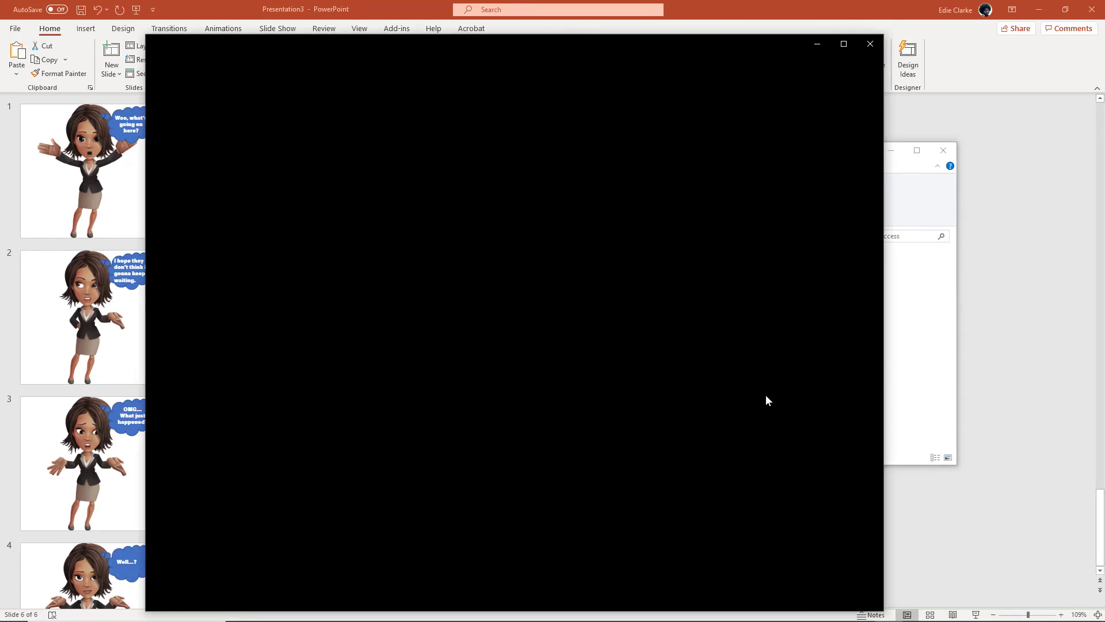